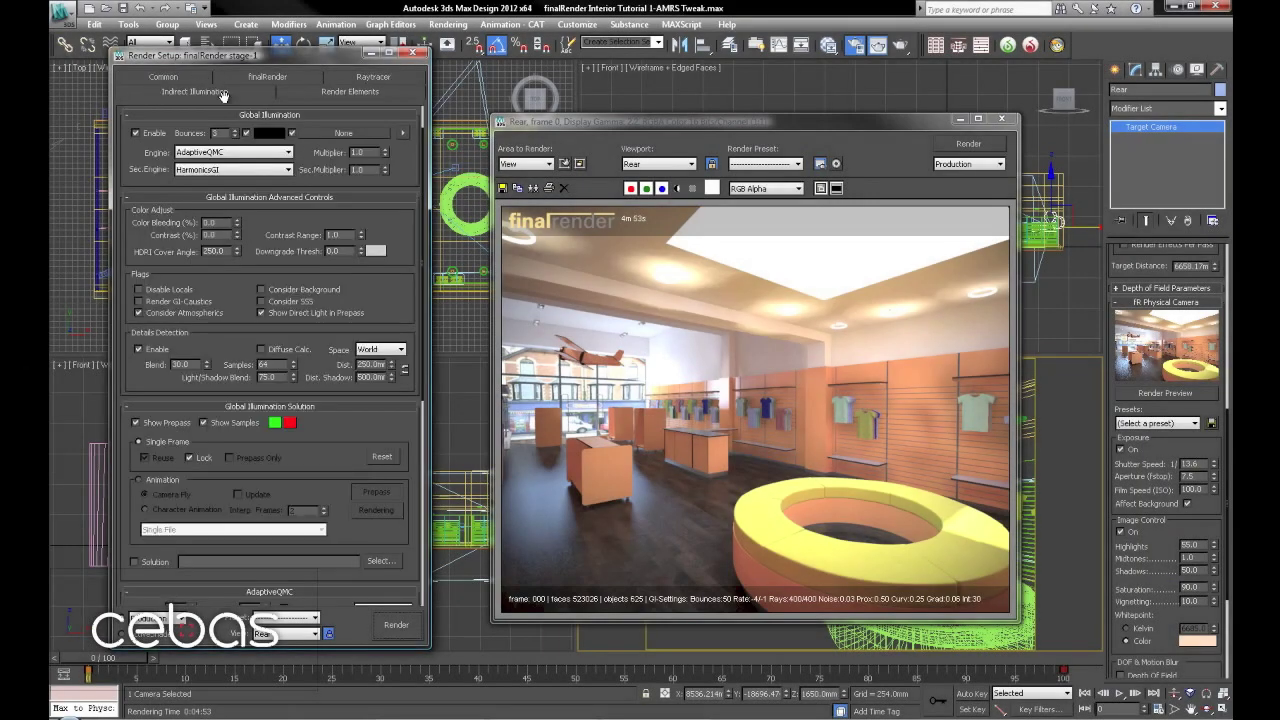
Uncheck Reuse and Lock for the single-frame GI solution and show finalRender's Global Options
left_click(189, 457)
left_click(272, 76)
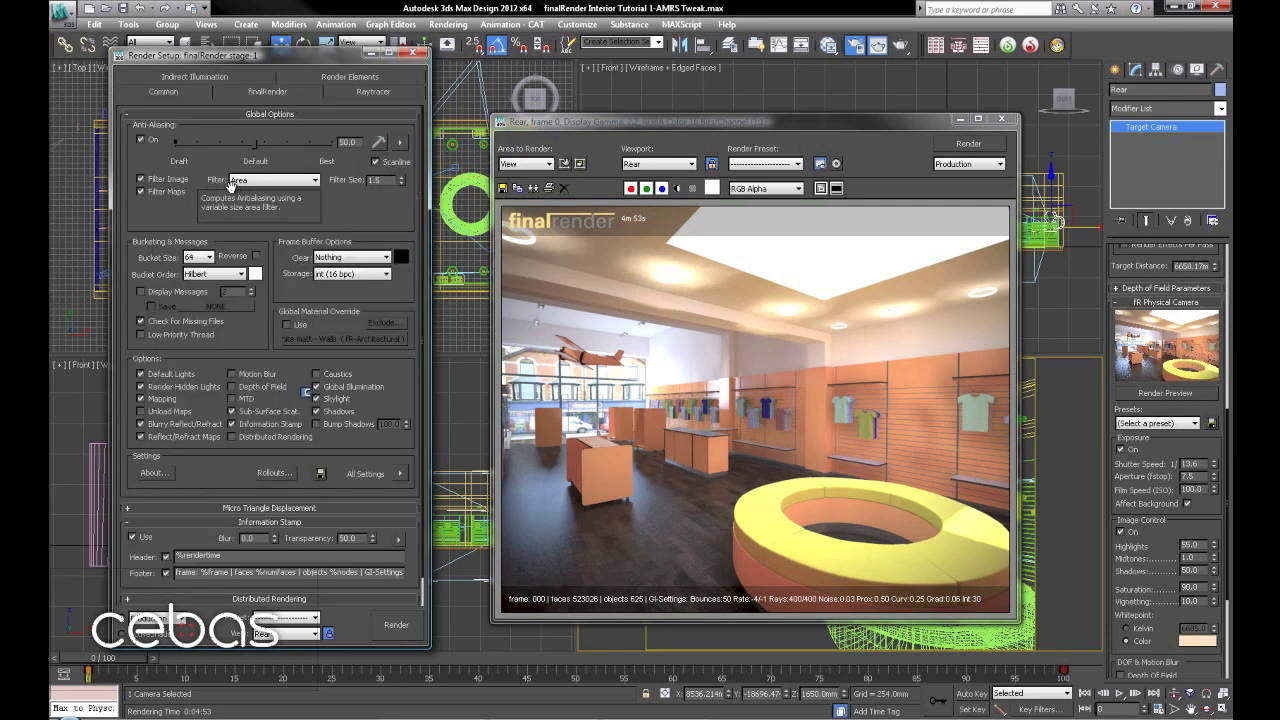
Set finalRender buckets to size 32 with Top to Bottom order, reversed
left_click(209, 257)
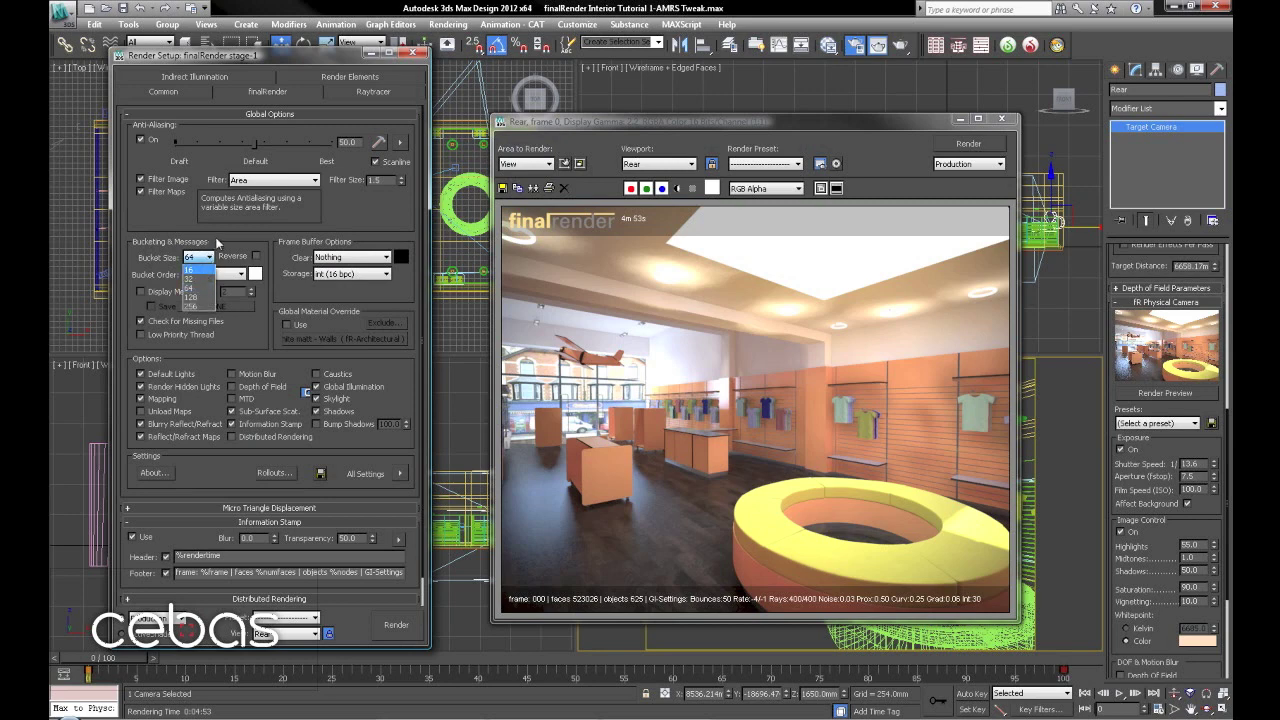
left_click(216, 243)
left_click(241, 274)
left_click(212, 288)
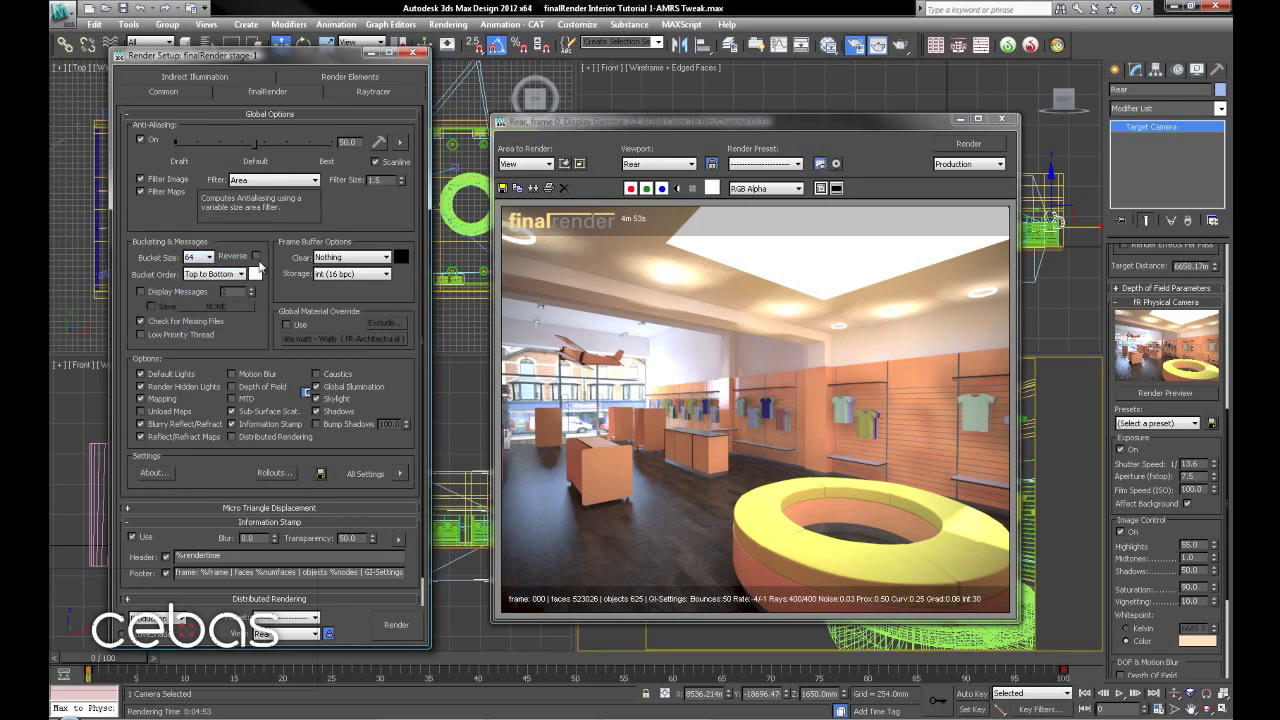
left_click(257, 257)
left_click(210, 257)
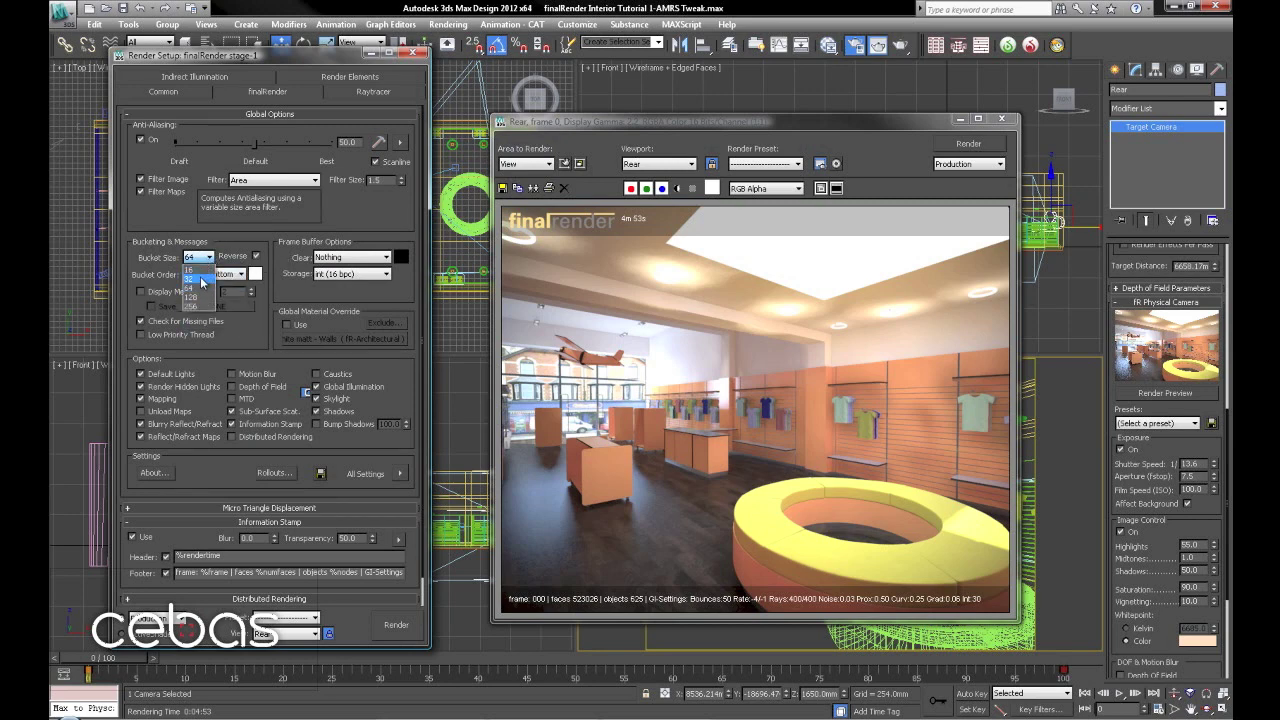
left_click(199, 280)
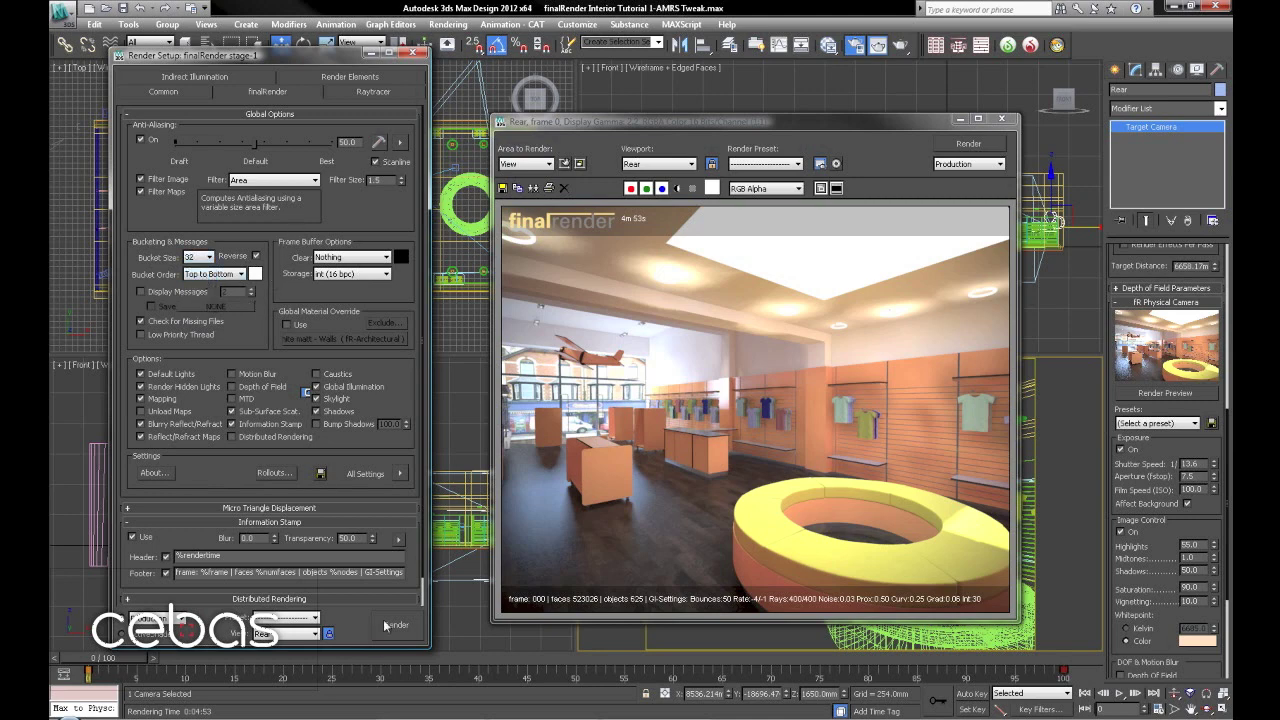
left_click(229, 76)
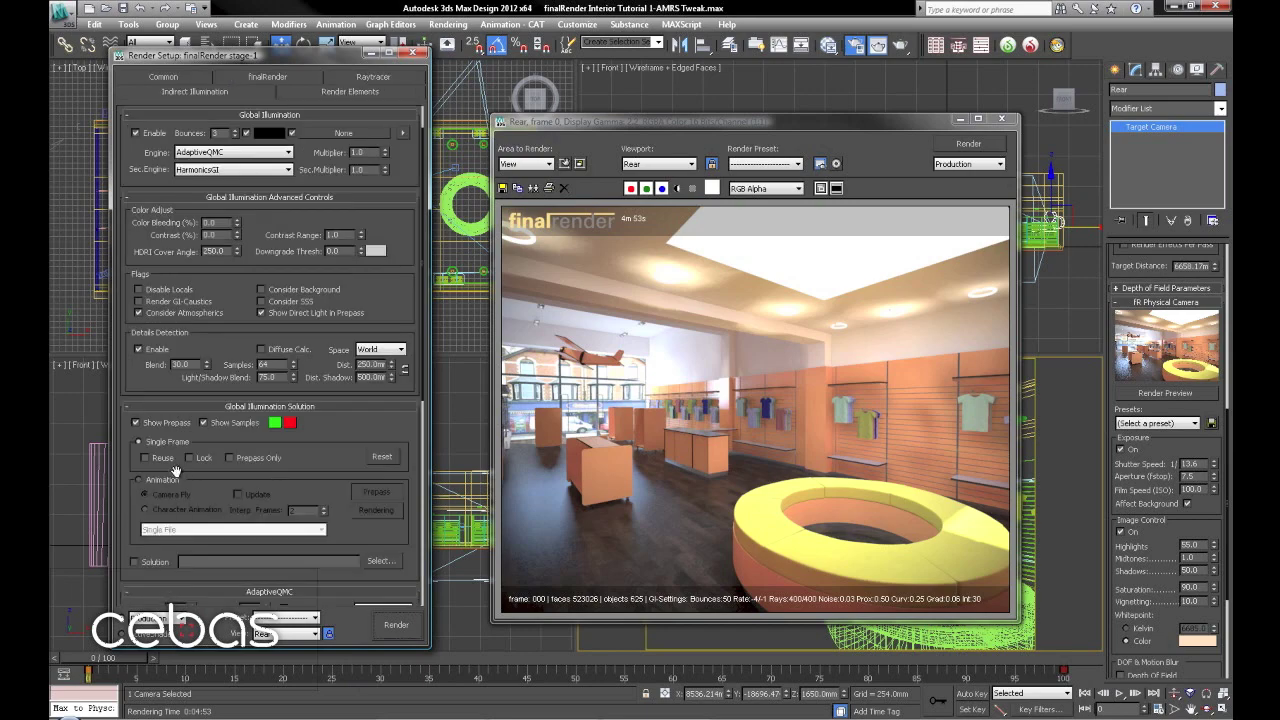
Turn off HarmonicsGI Pre Filter, set Samples to 1000 and Screen Radius to 2.0, then render
scroll(340, 410, "down", 2)
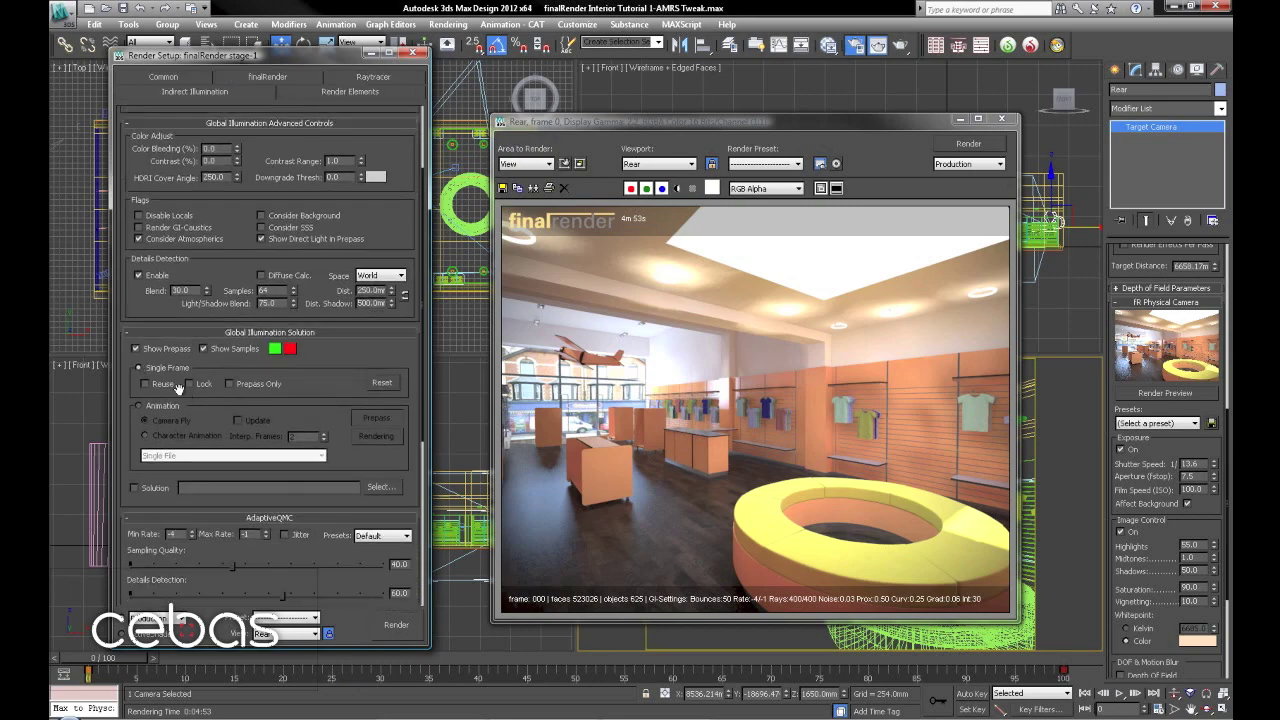
scroll(340, 392, "down", 3)
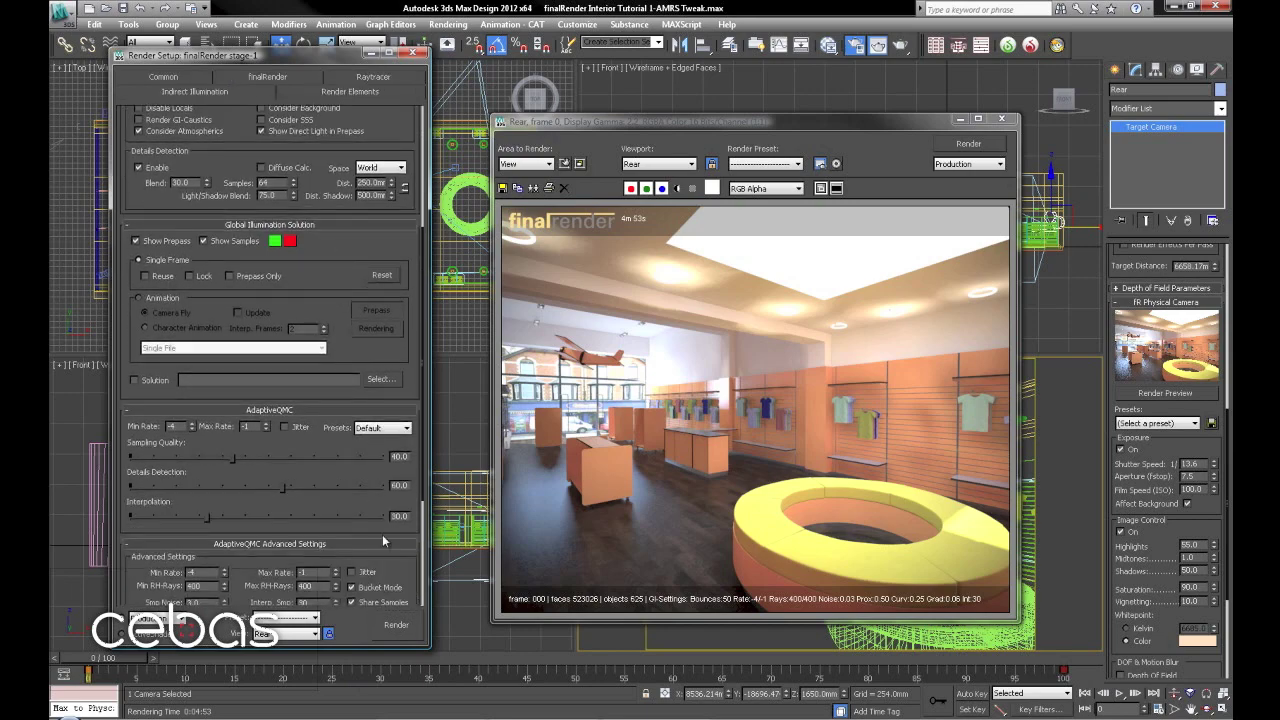
scroll(403, 575, "down", 3)
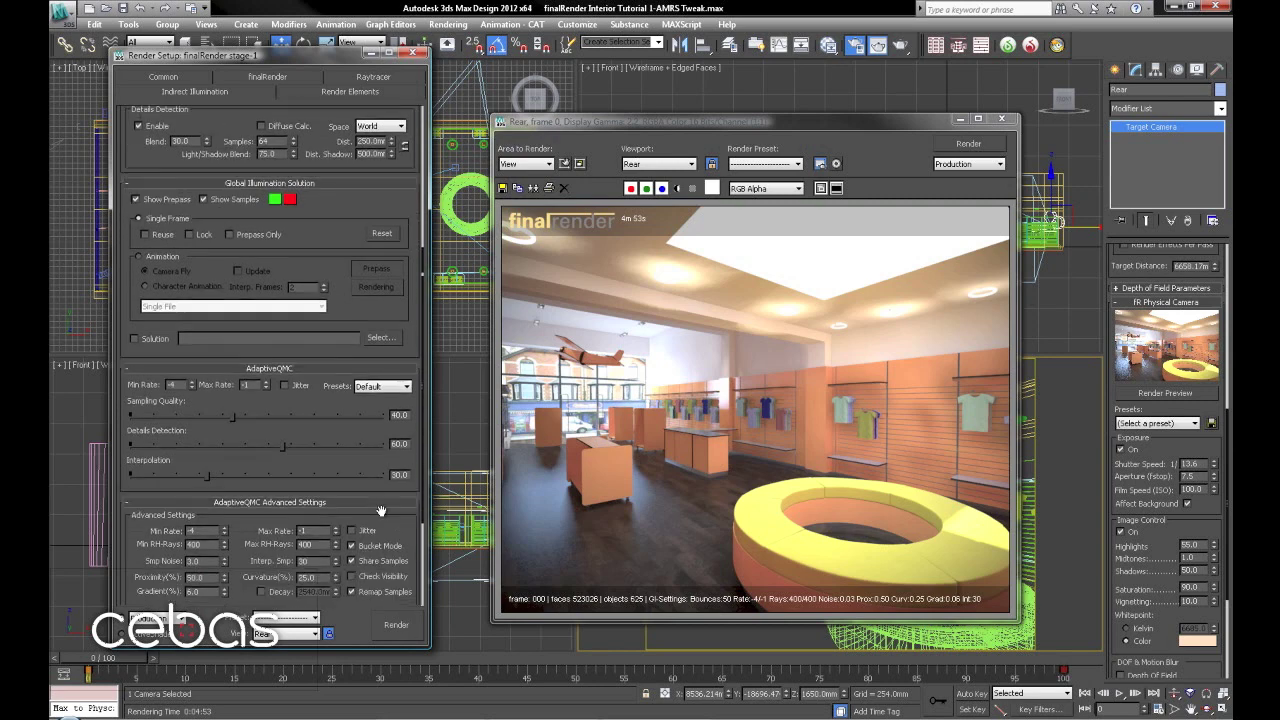
scroll(398, 578, "down", 2)
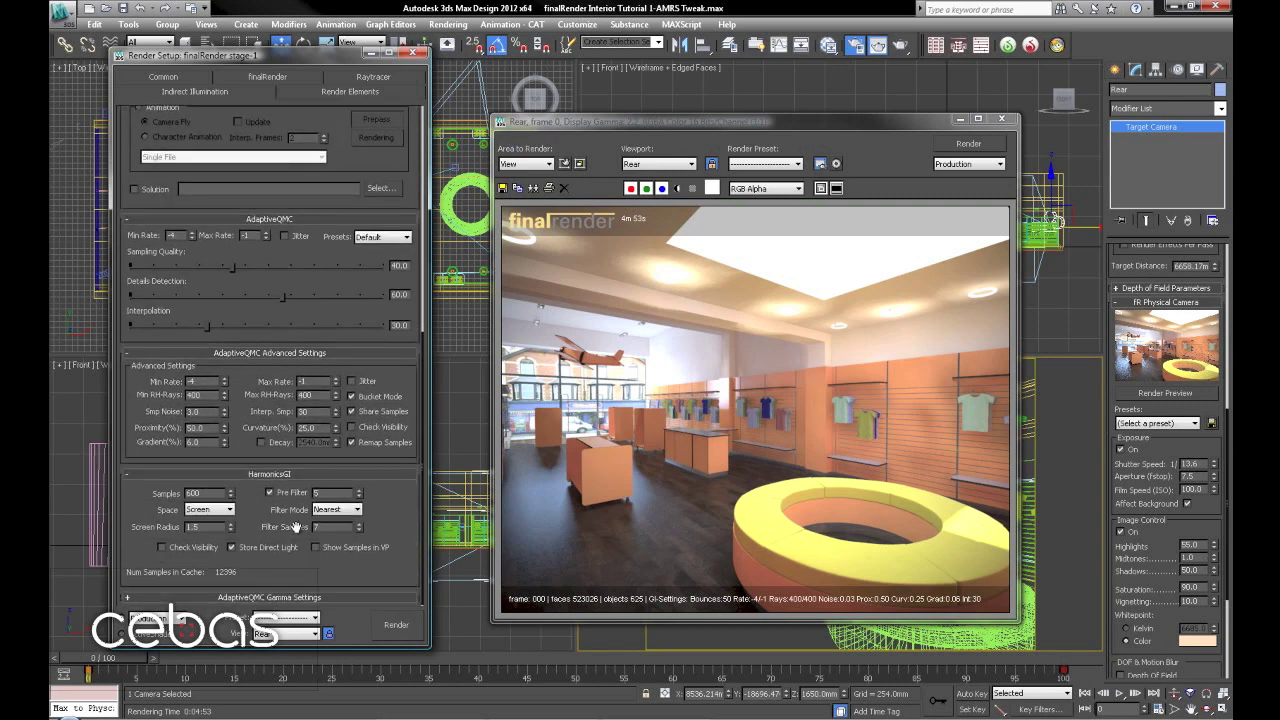
left_click(288, 496)
double_click(193, 493)
type("300")
key("Return")
type("10")
key("Tab")
type("2")
left_click(998, 148)
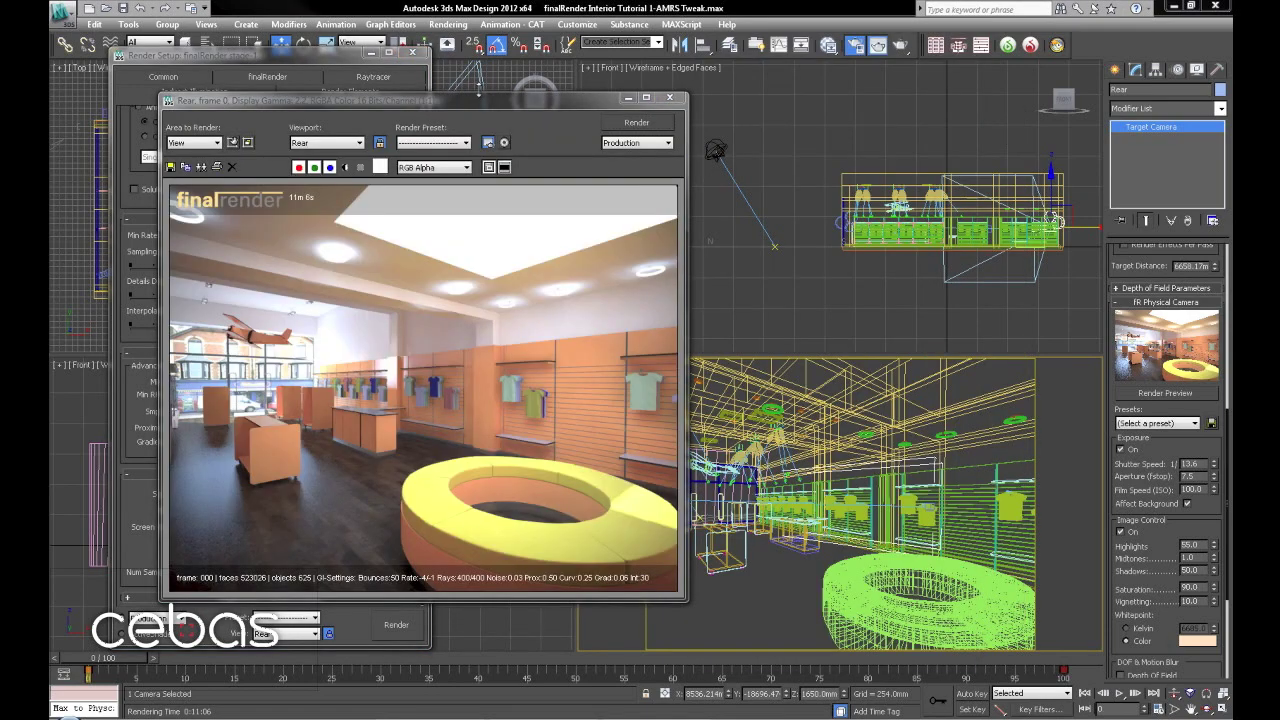
Move the finished 11m 6s render aside and return Render Setup to finalRender's Global Options
left_click_drag(487, 97, 797, 99)
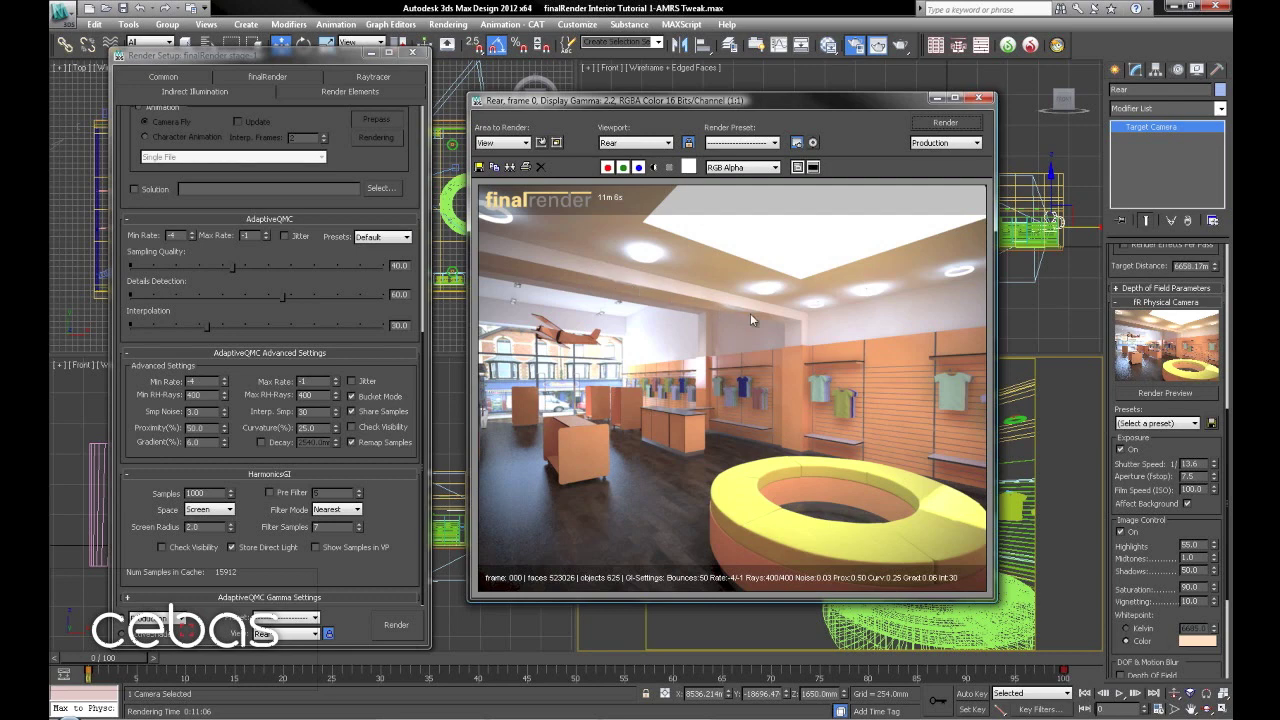
left_click(396, 528)
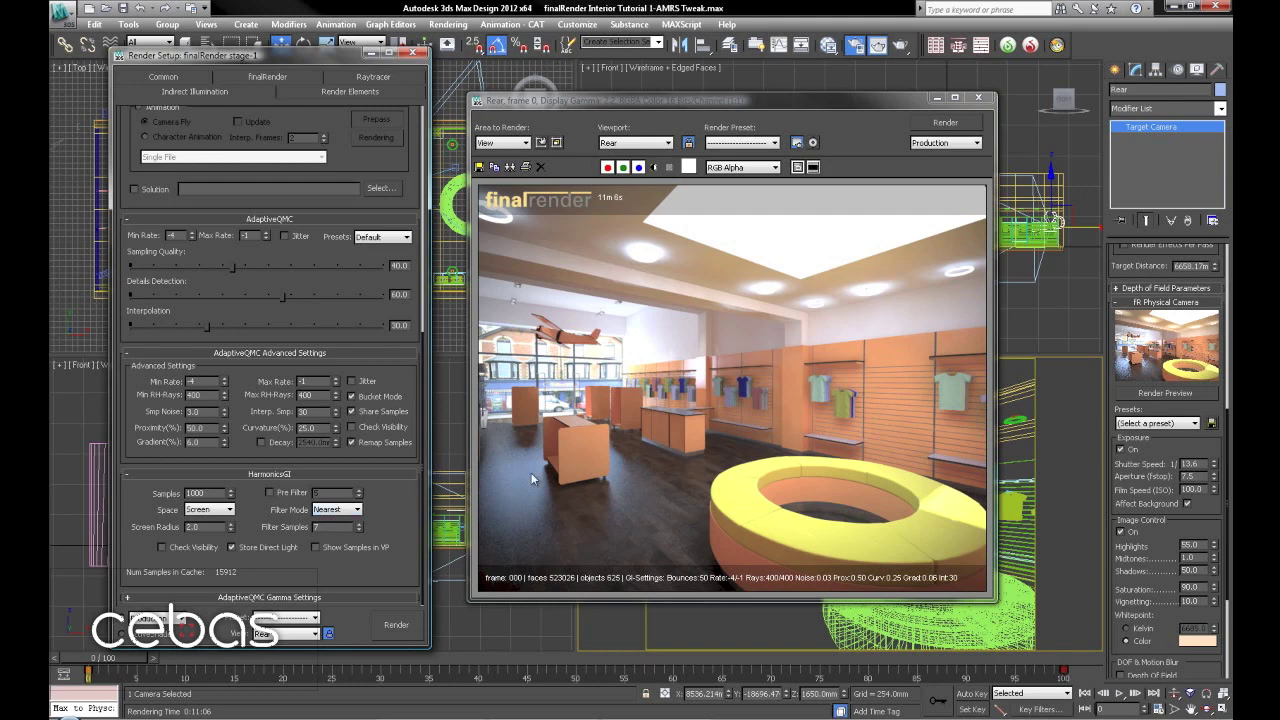
left_click(343, 79)
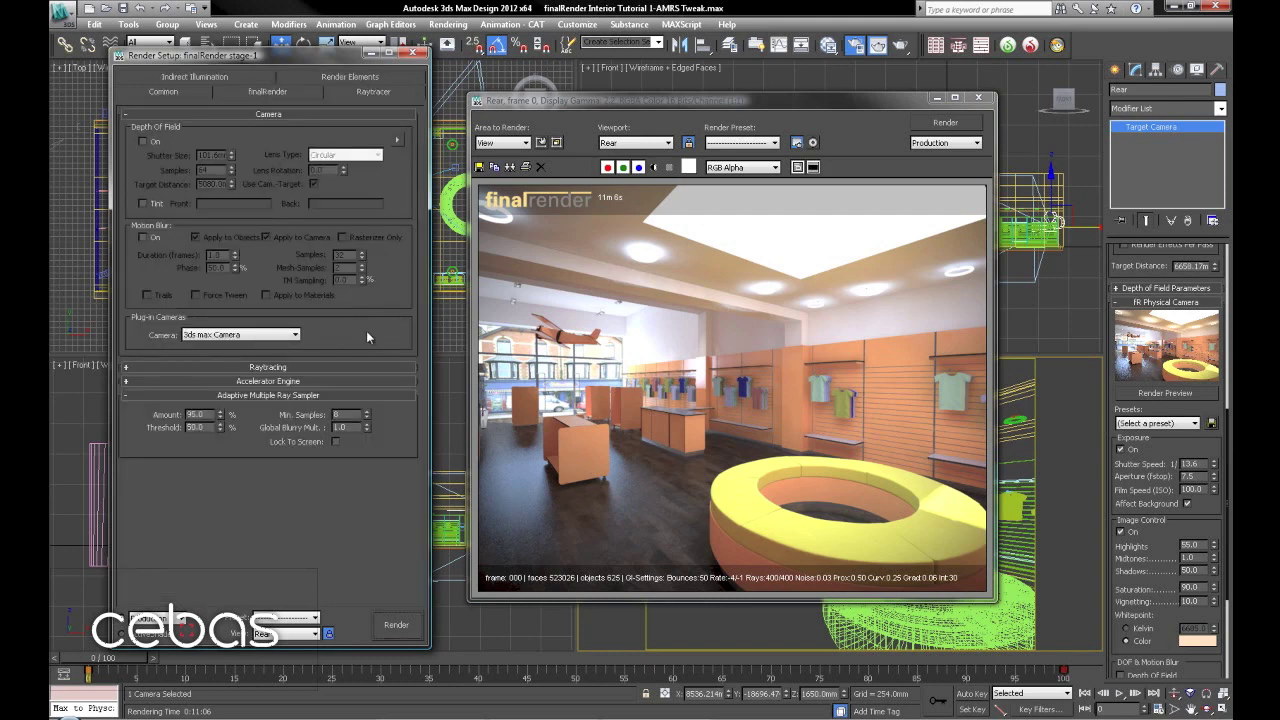
left_click(277, 92)
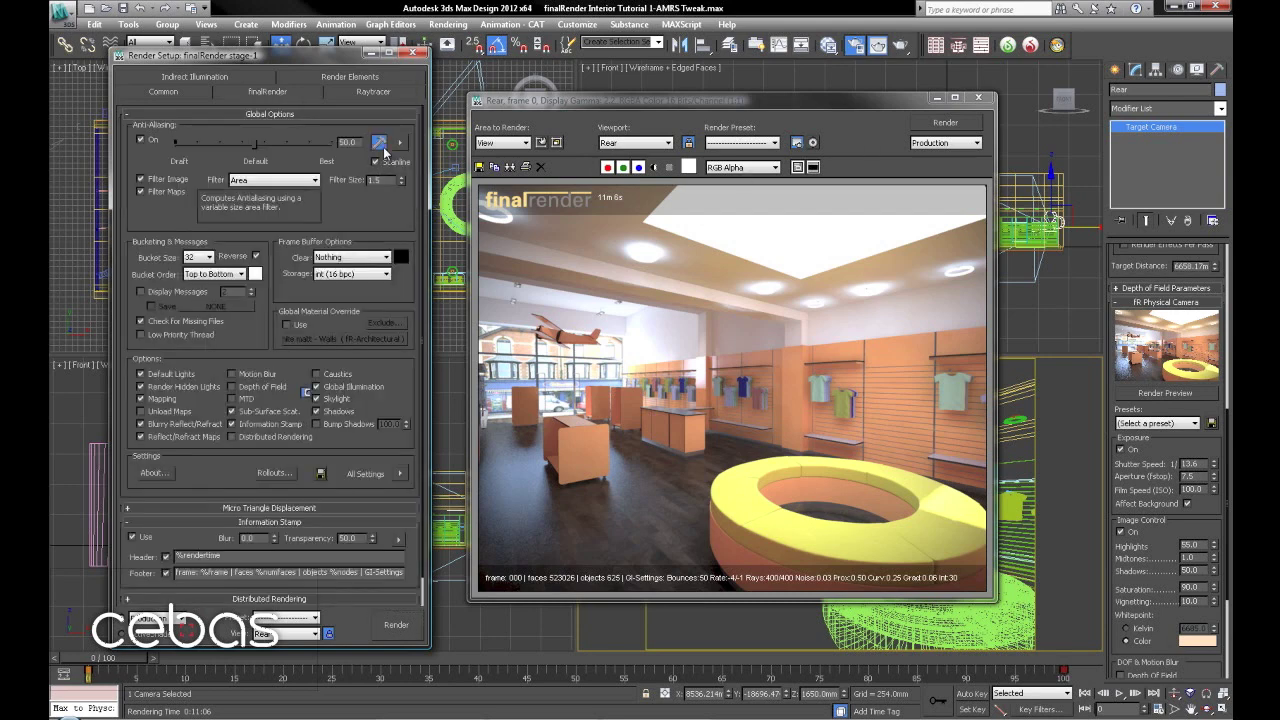
Use the Mitchell-Netravali anti-aliasing filter with blur 0.7, threshold 2.0 and AA gamma 2.2
left_click(381, 145)
left_click(265, 241)
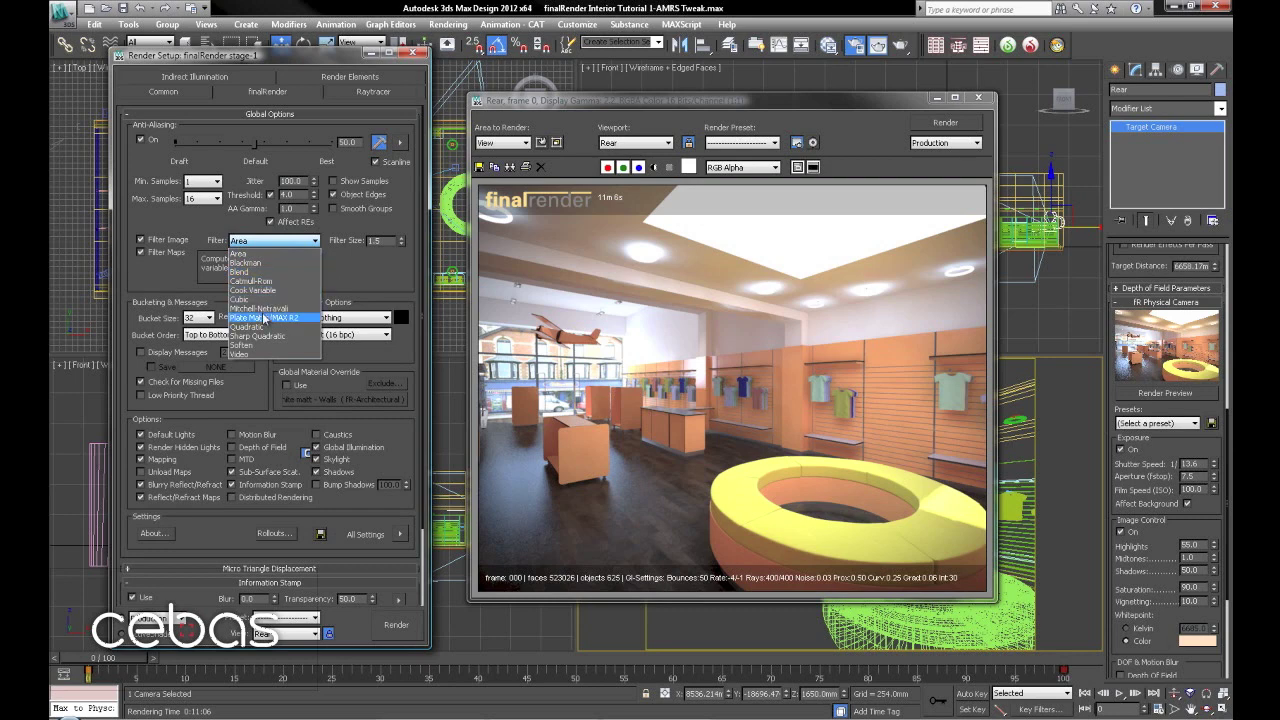
left_click(262, 308)
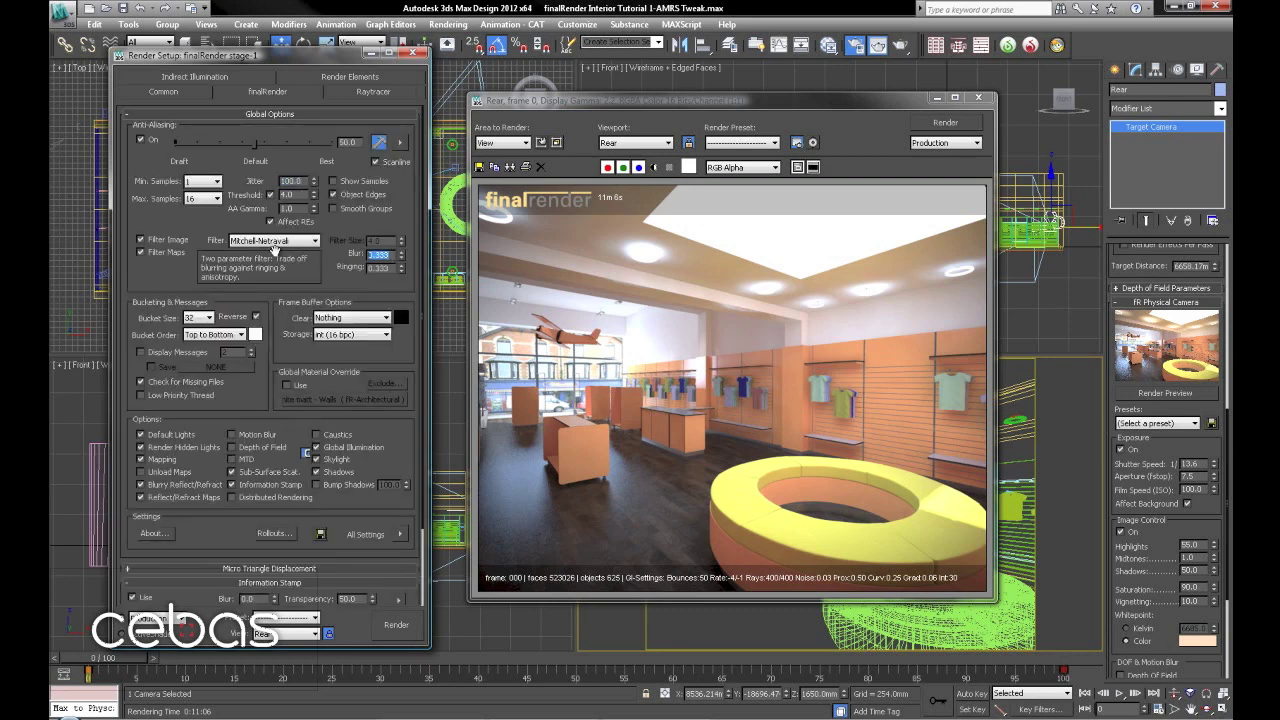
type("0.7")
double_click(292, 194)
left_click(316, 192)
key("Tab")
type("2.")
left_click_drag(862, 104, 932, 135)
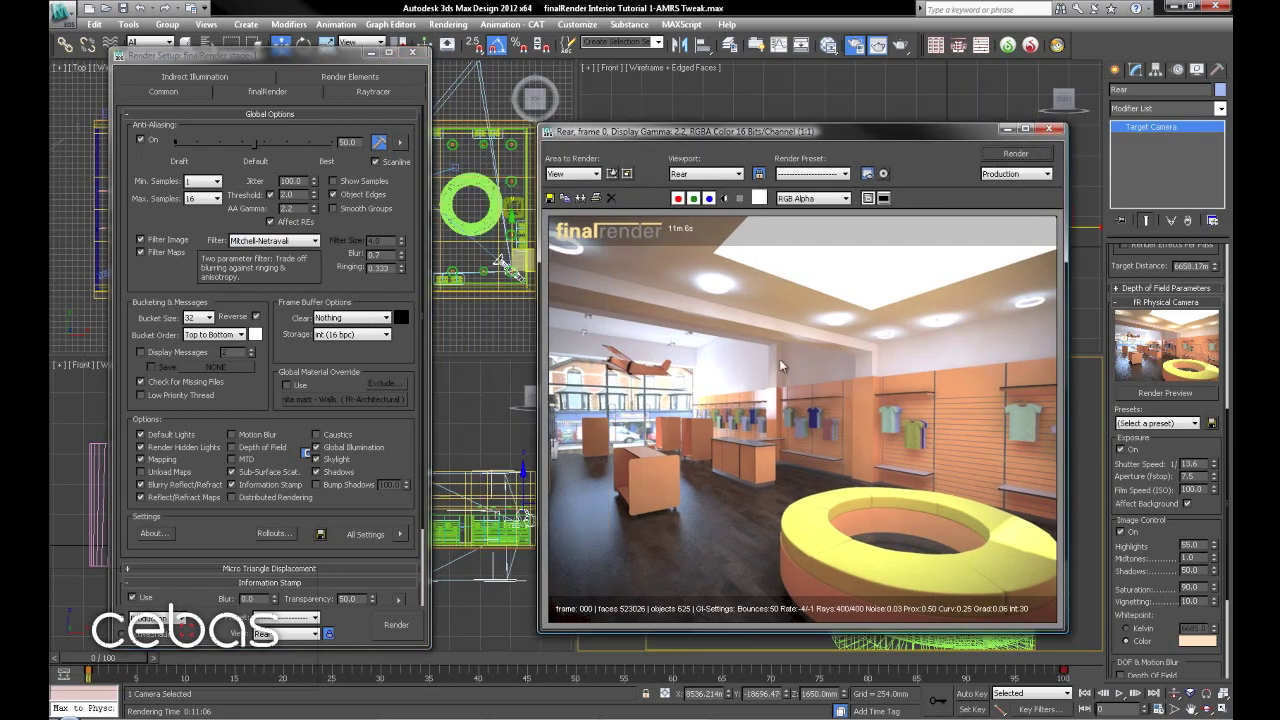
left_click(856, 45)
Inspect the Timber Floor material in the Slate Material Editor, then close the editor
middle_click_drag(531, 356, 567, 331)
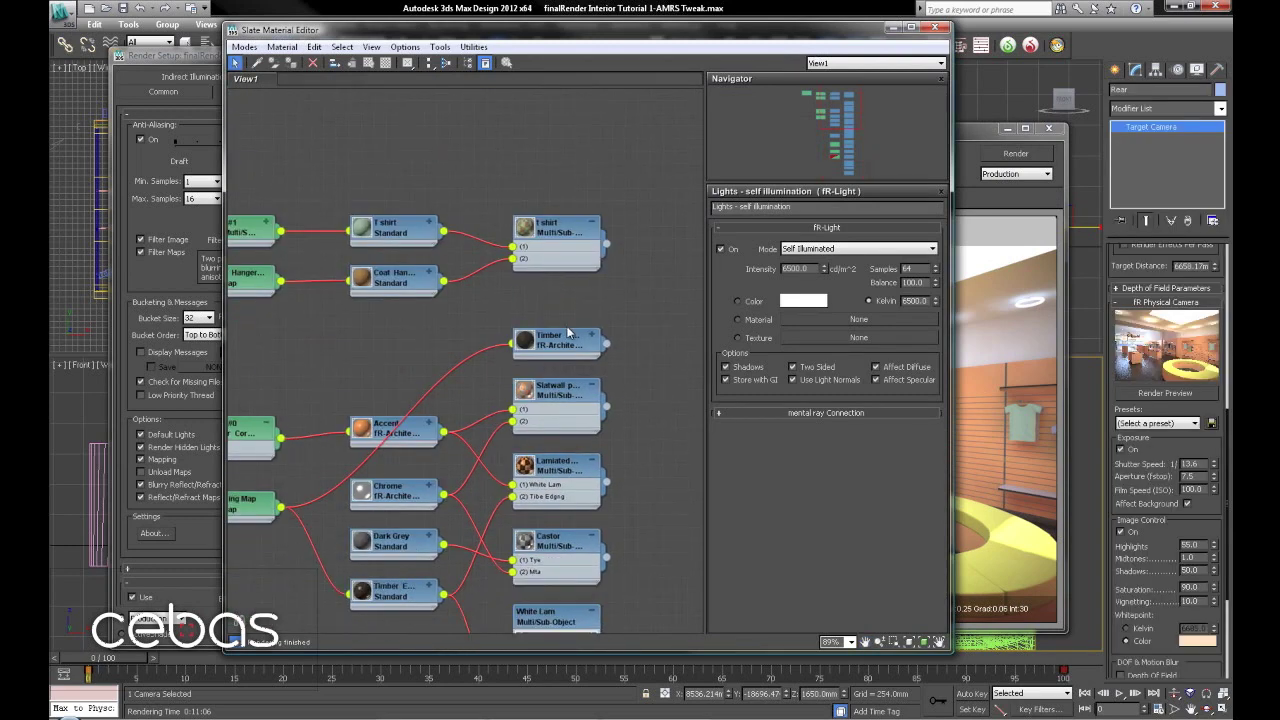
double_click(568, 335)
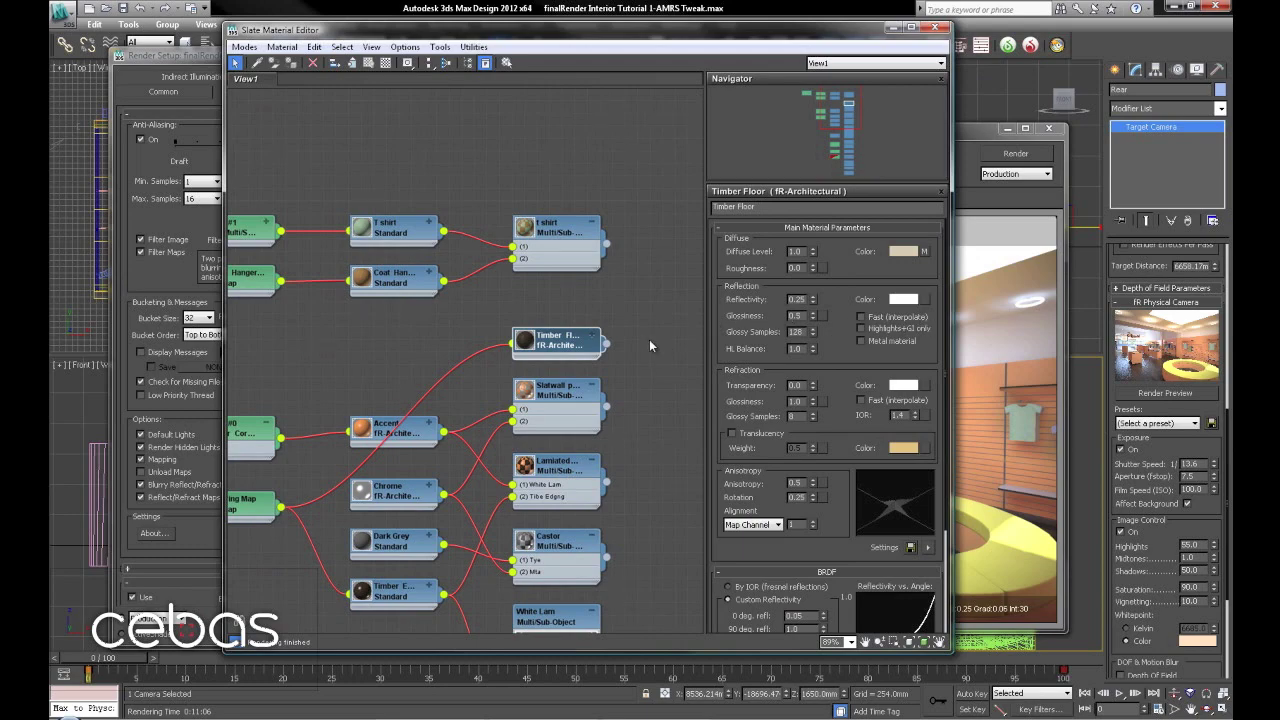
left_click(938, 27)
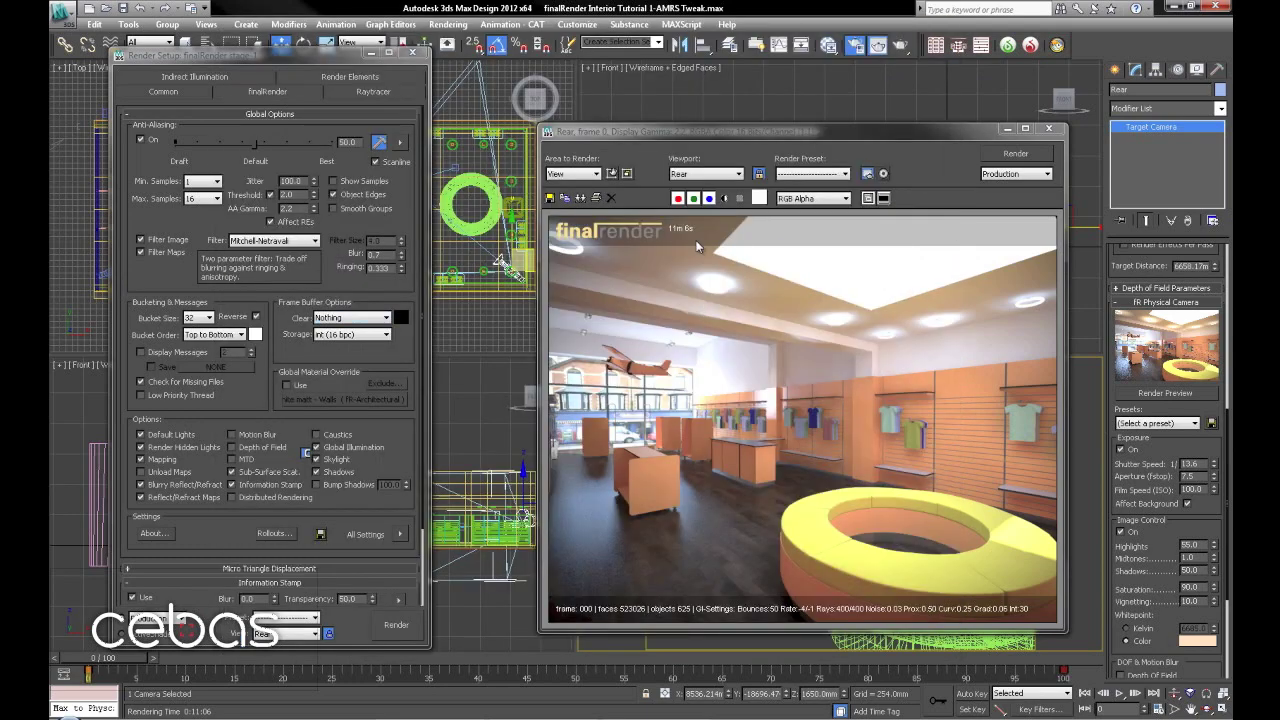
Check Reuse for the stored GI solution and render the shop interior again
left_click(199, 73)
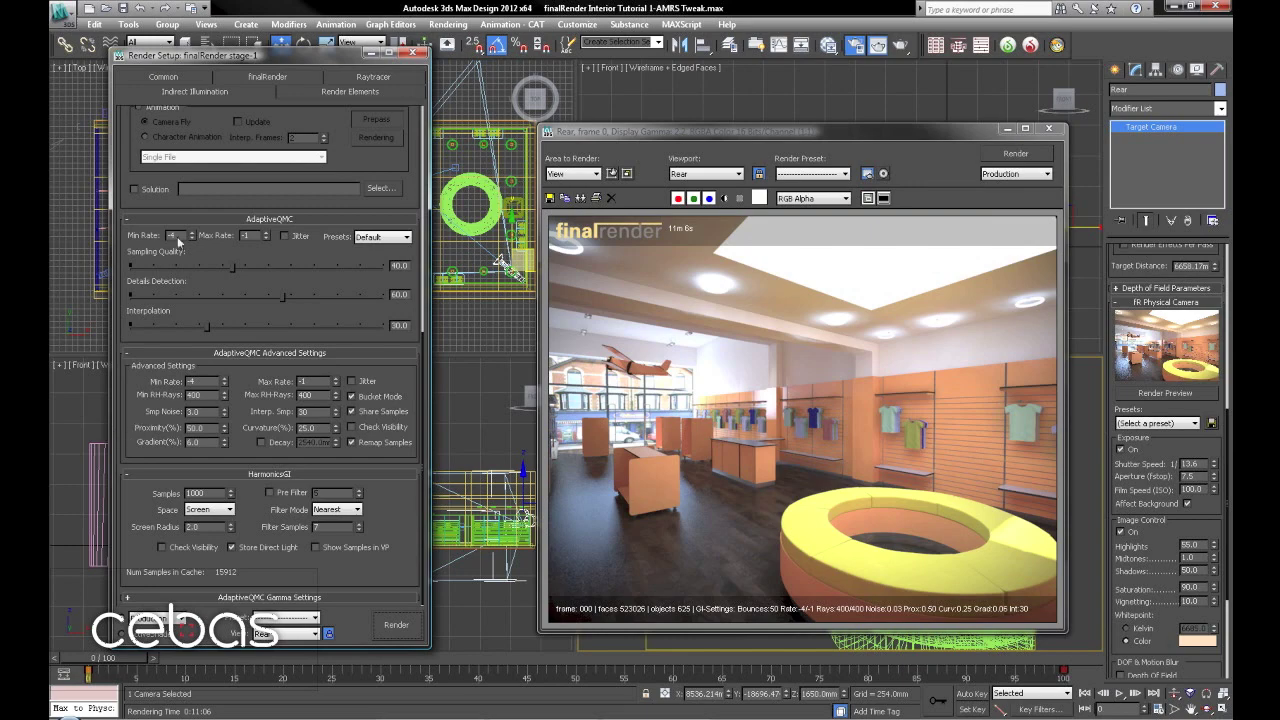
scroll(142, 229, "up", 3)
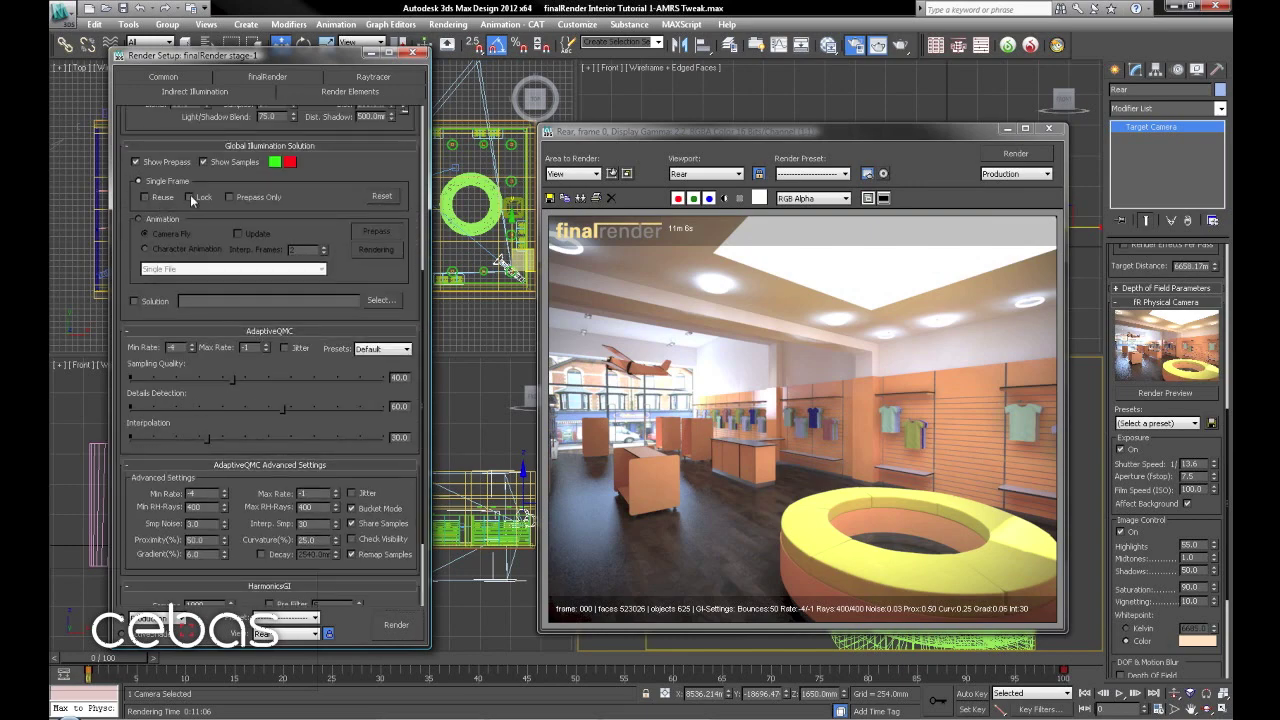
left_click(160, 198)
left_click(297, 81)
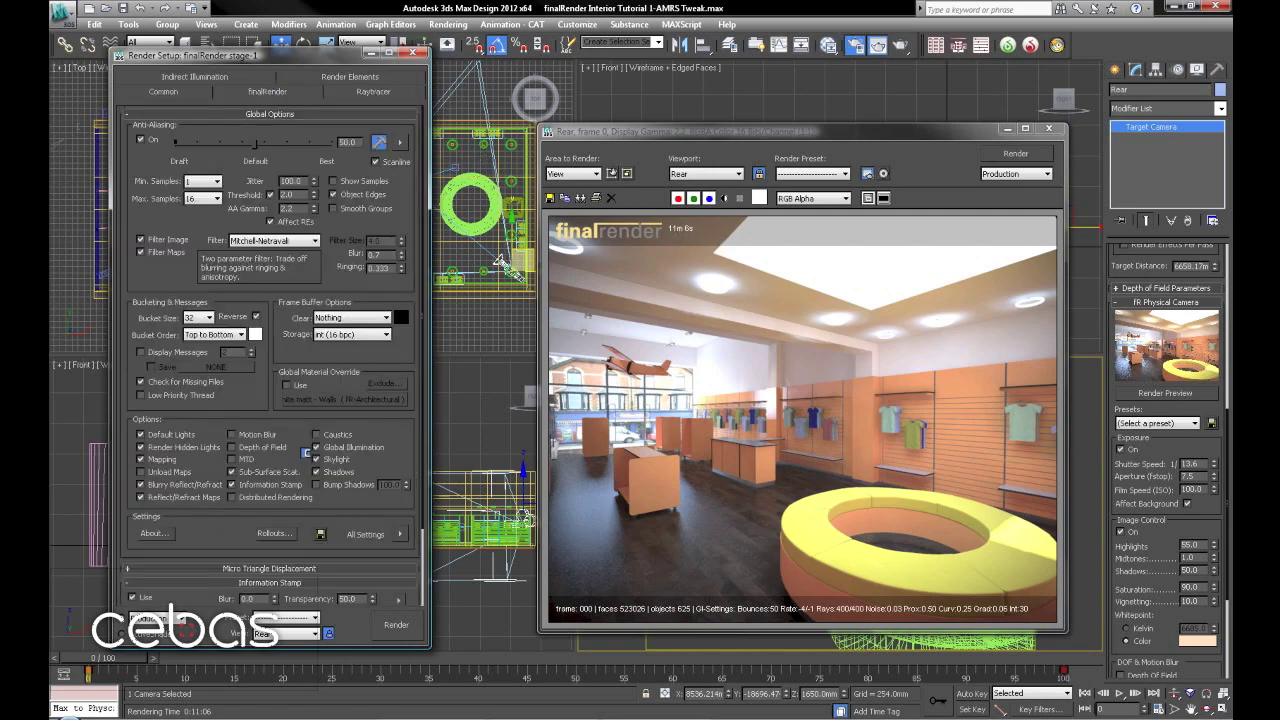
left_click(396, 625)
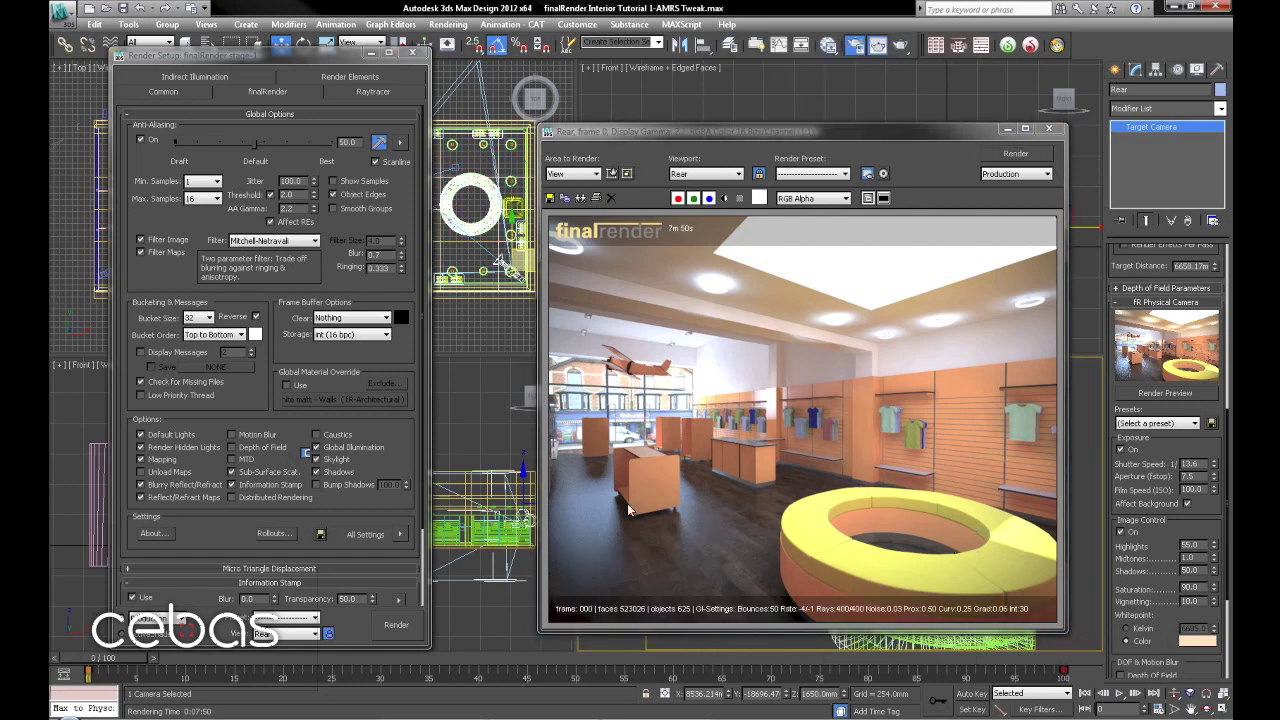
Move the render window up and left while the 7m 50s render finishes
left_click_drag(797, 132, 750, 126)
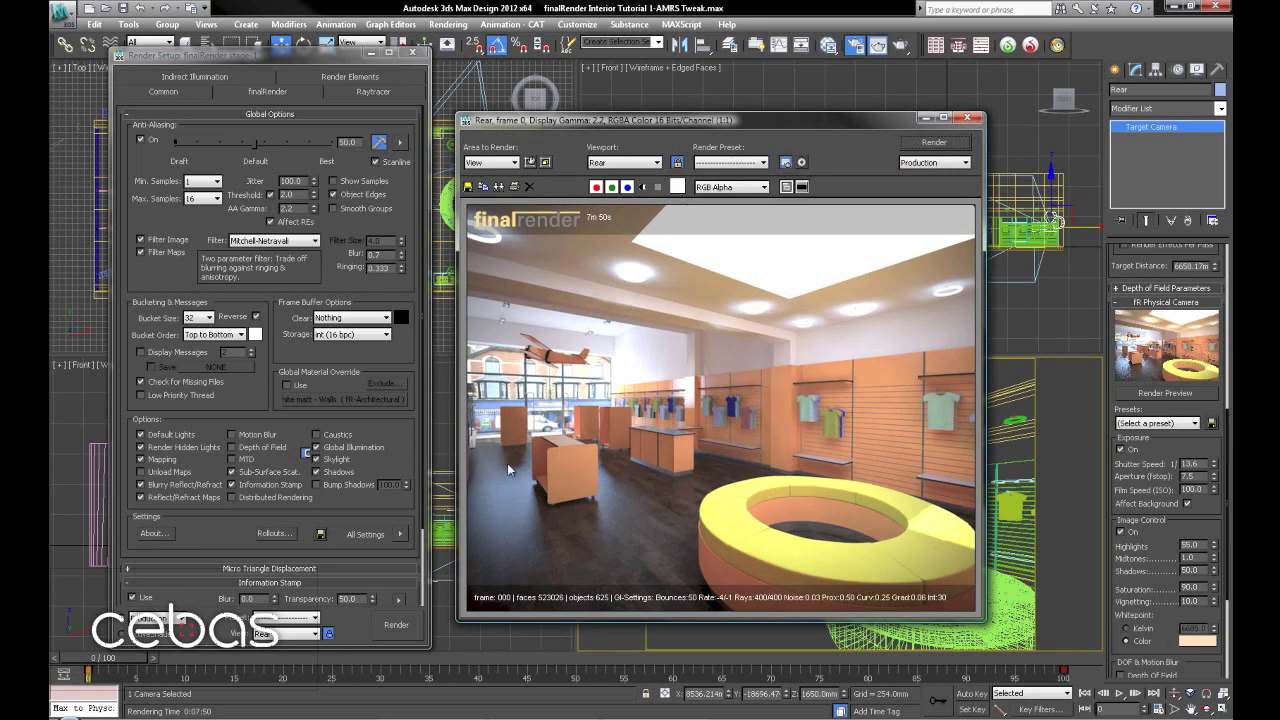
Set the raytracer ray sampler's Min. Samples to 3
left_click(374, 92)
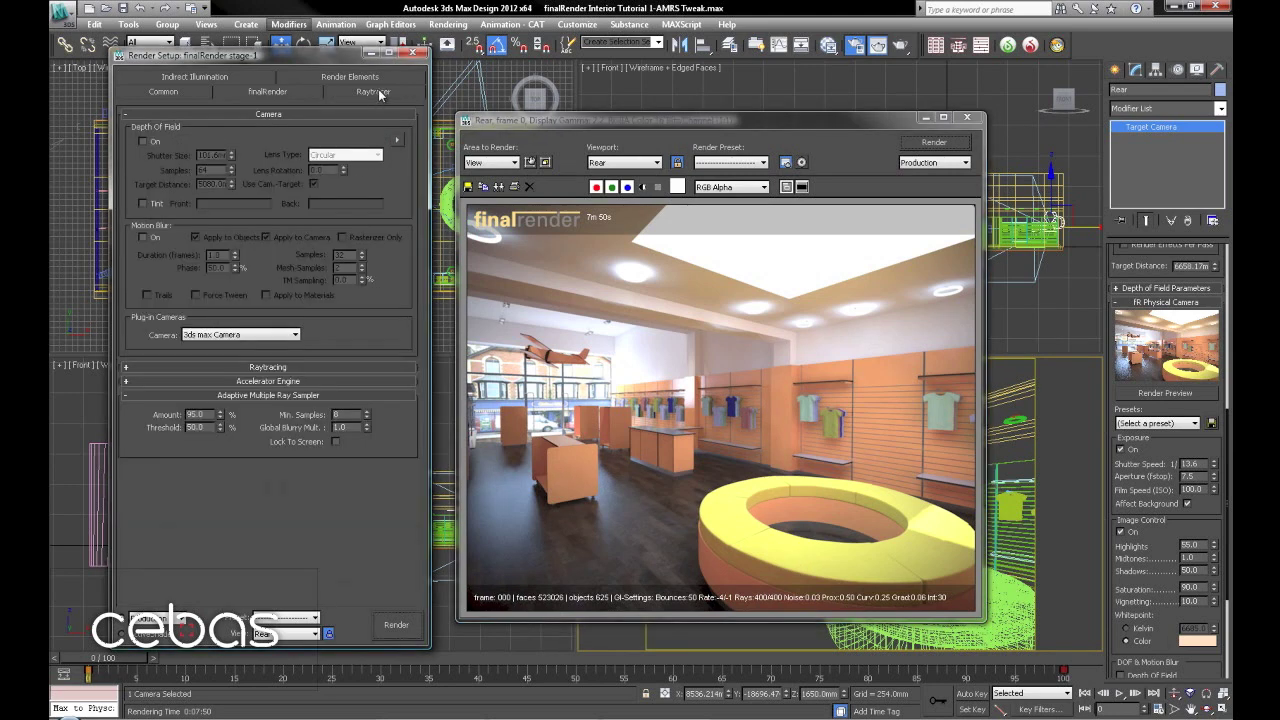
double_click(340, 414)
type("3")
key("Return")
left_click(385, 448)
Enable Timber Floor's high detail distance at 1500mm with 5 neighbouring points
left_click(830, 45)
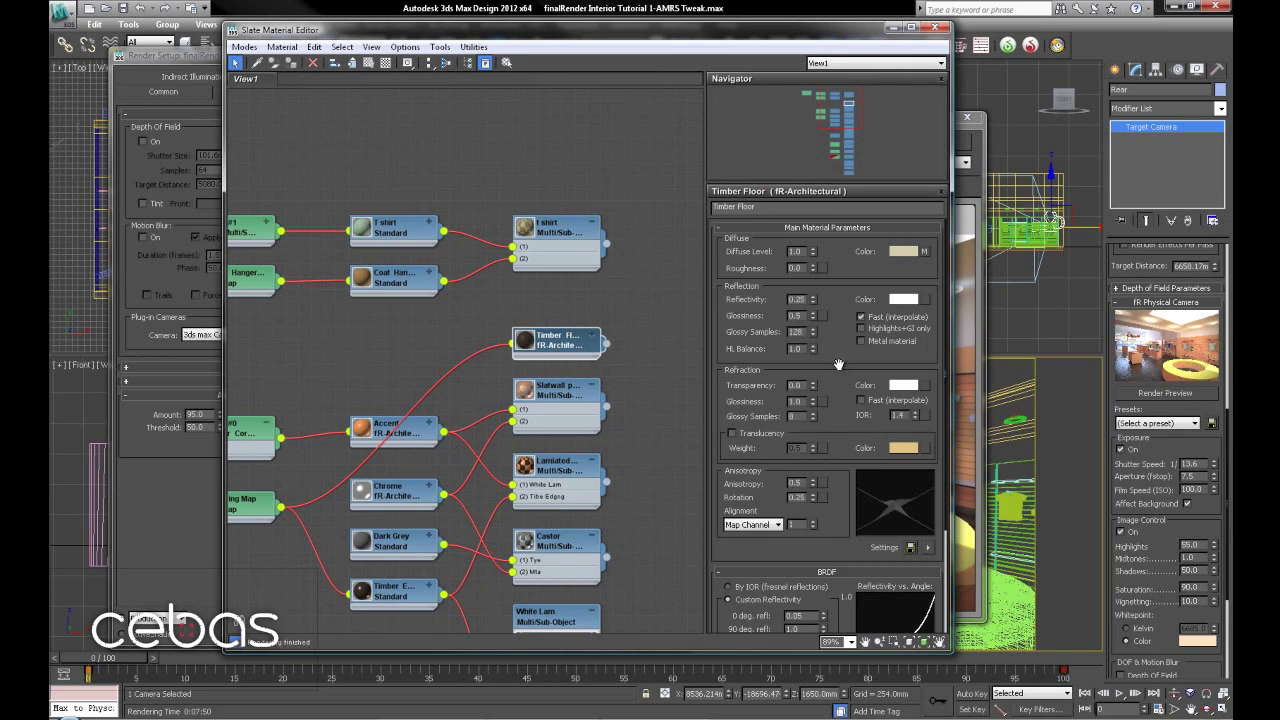
scroll(850, 360, "down", 5)
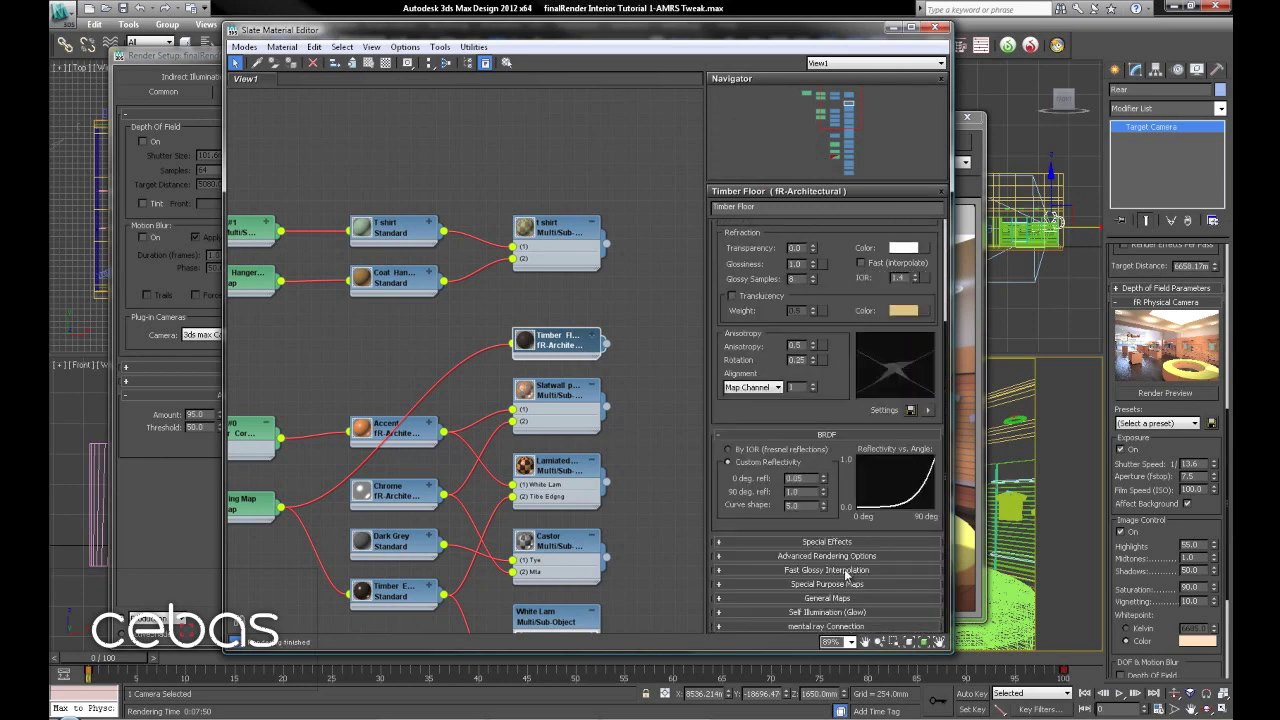
left_click(843, 570)
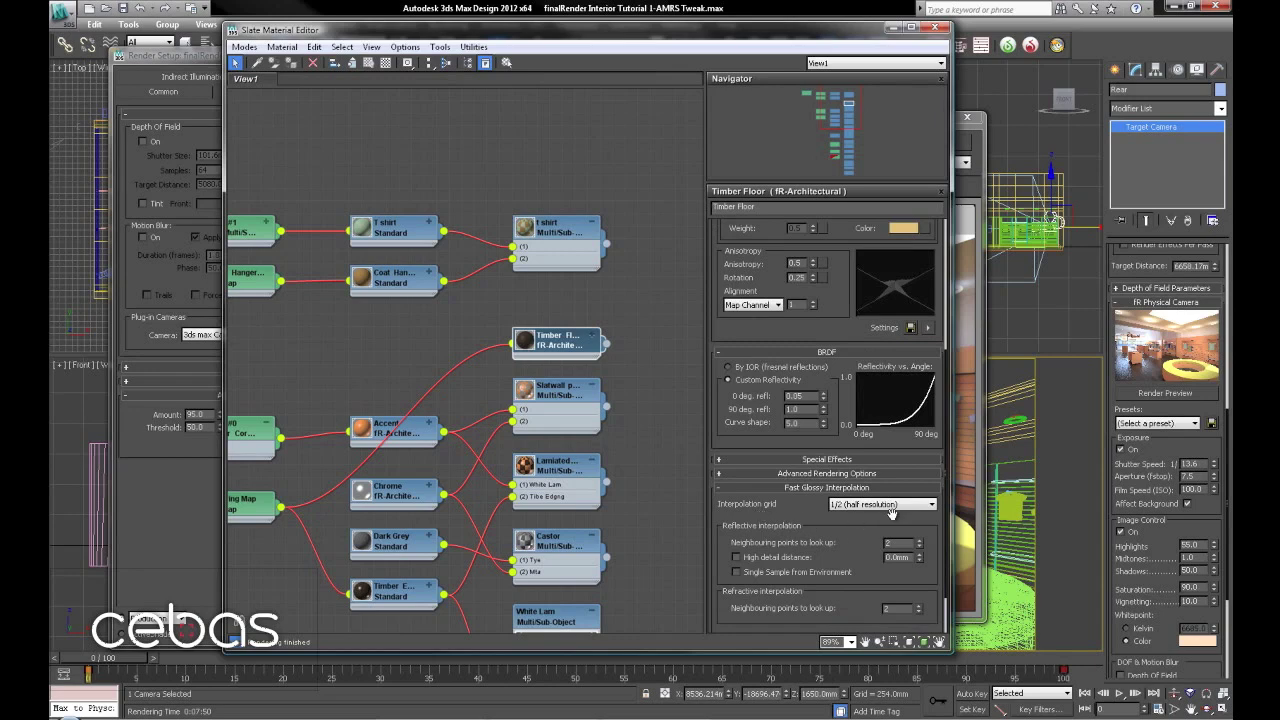
left_click(776, 560)
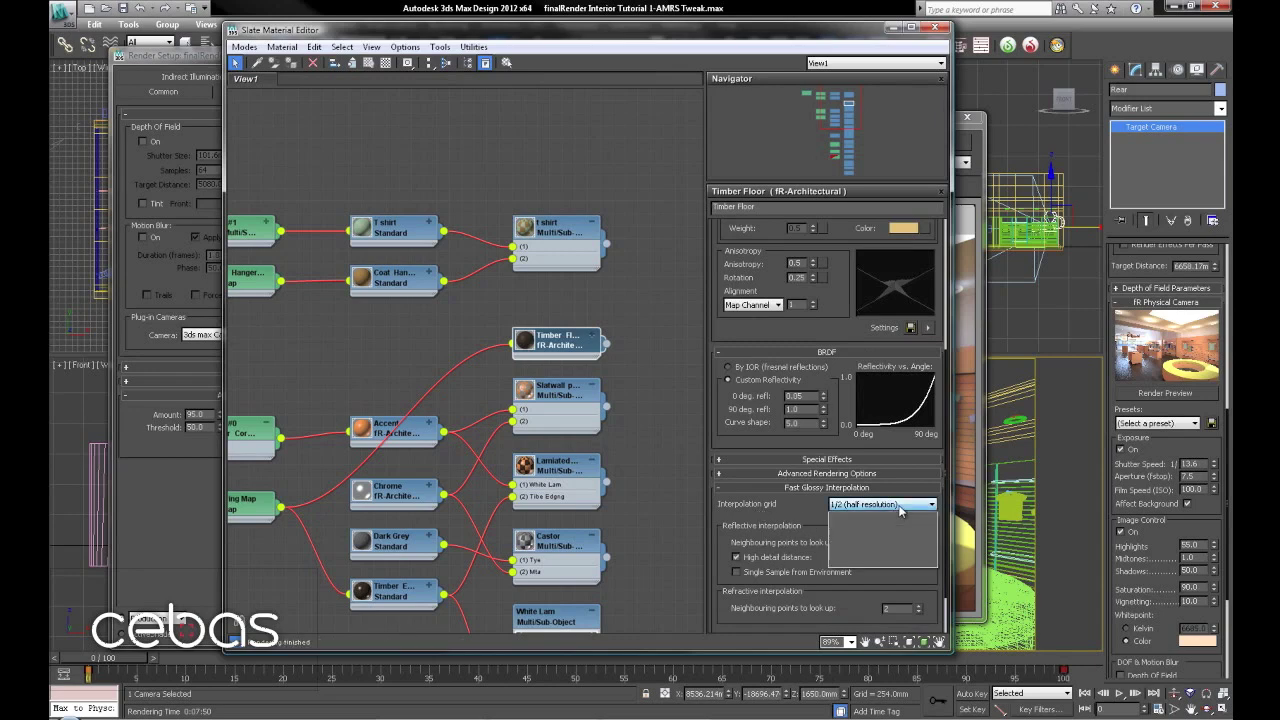
left_click(889, 543)
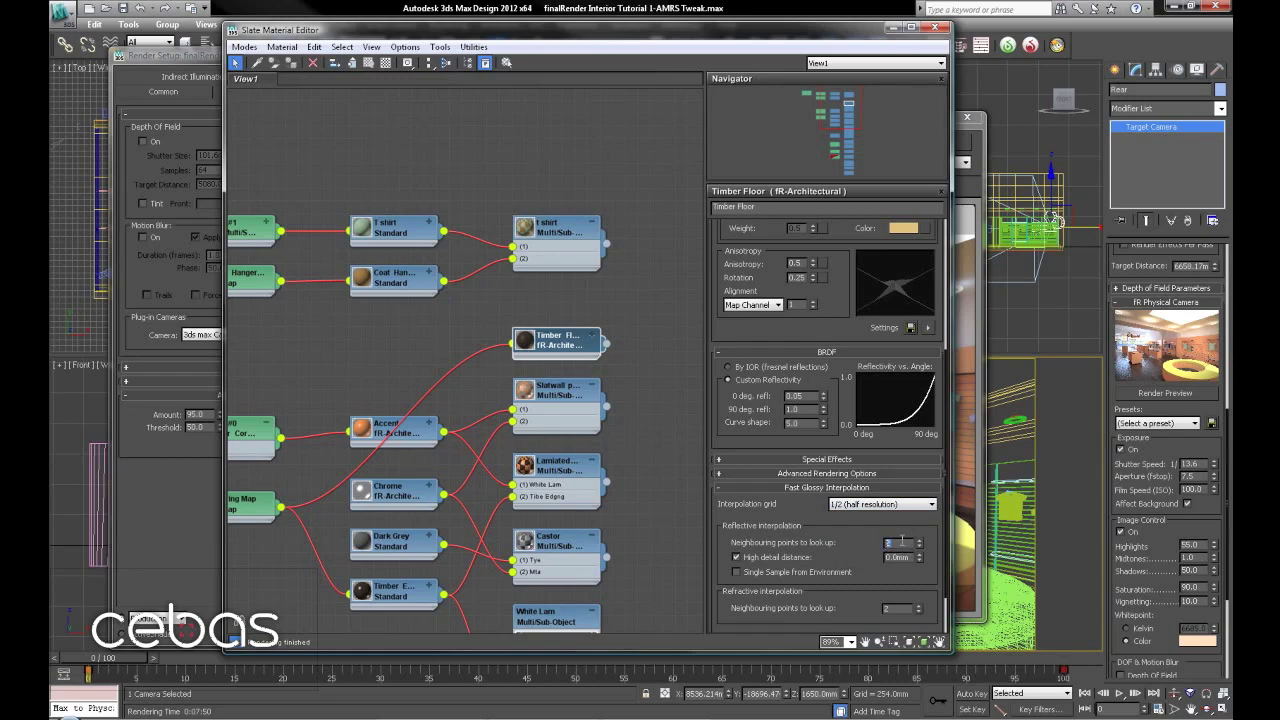
type("5")
key("Tab")
type("150")
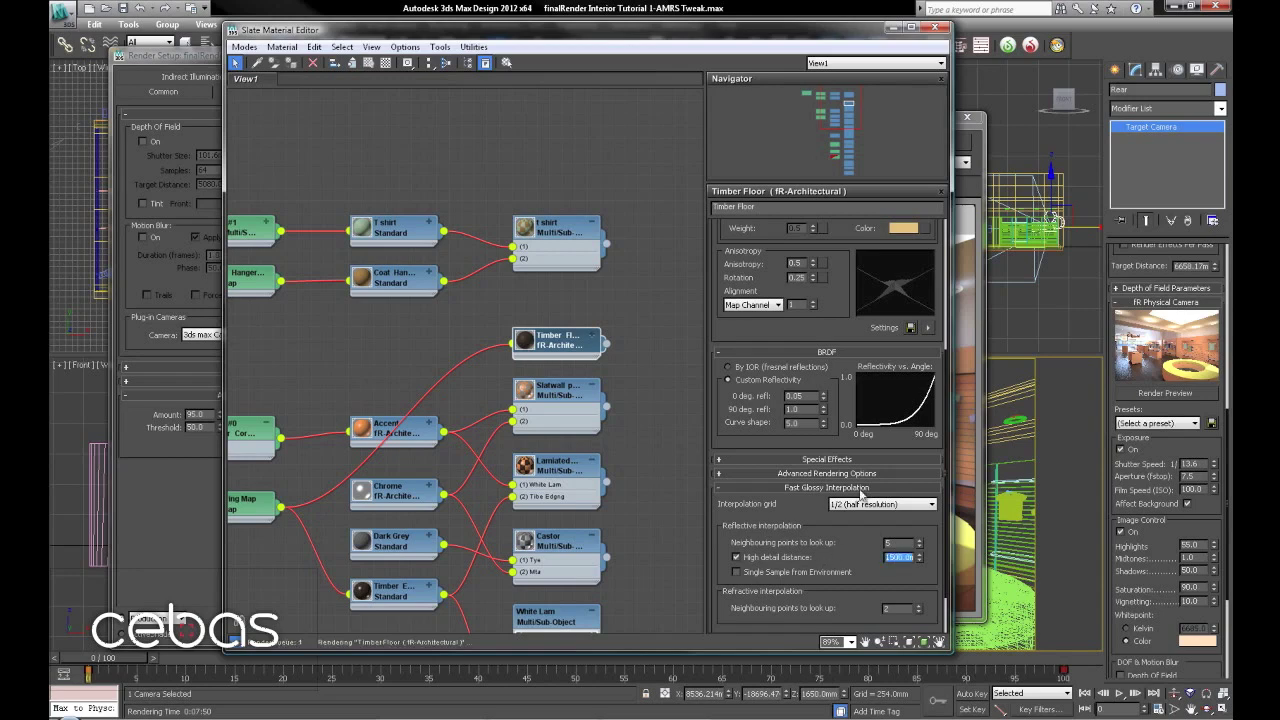
left_click(820, 519)
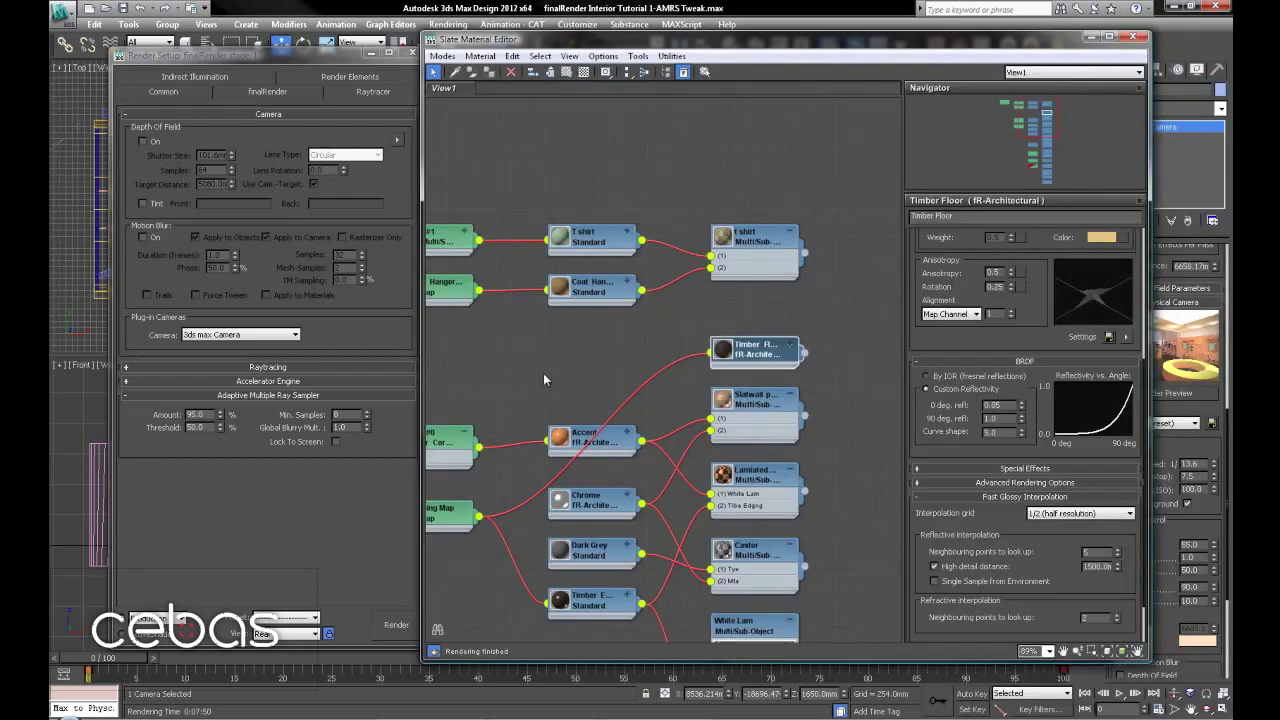
Open the Accent material's parameters in the Slate Material Editor
left_click(618, 438)
double_click(594, 440)
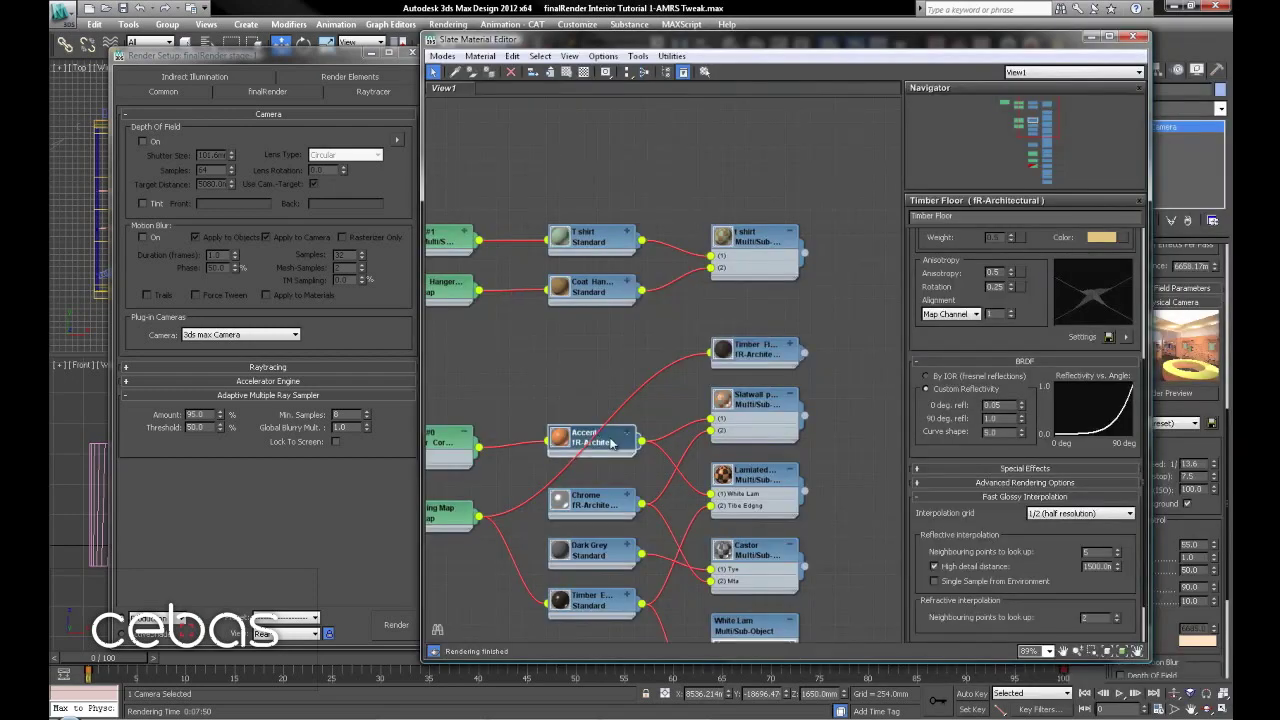
scroll(1023, 272, "up", 3)
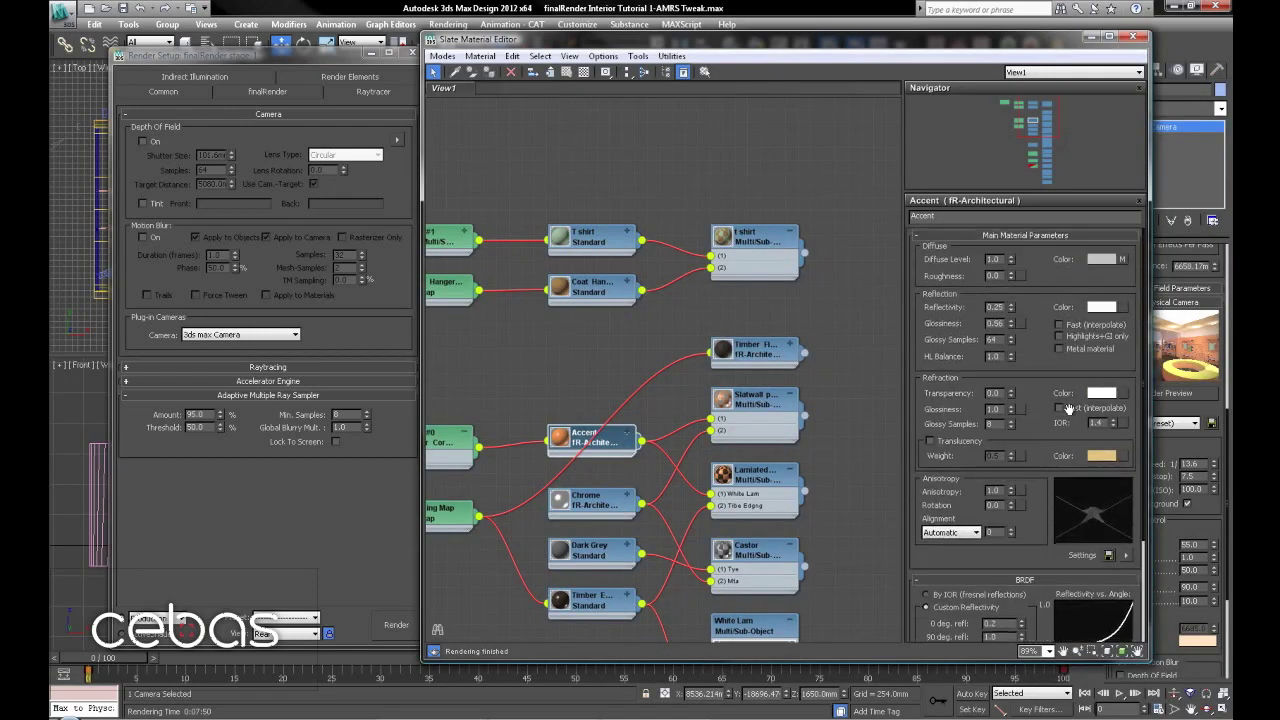
scroll(1036, 325, "down", 1)
scroll(1036, 325, "down", 4)
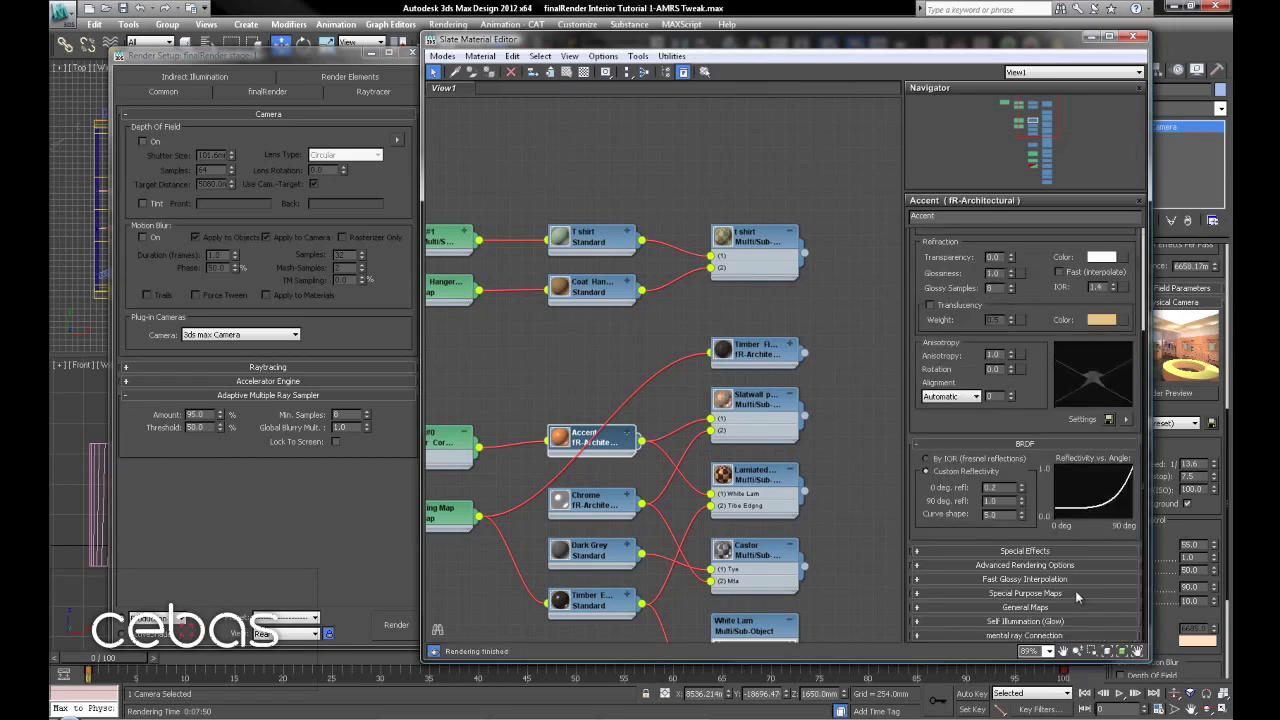
Enable Accent's high detail distance at 200mm with 3 neighbouring points, then render
left_click(1045, 590)
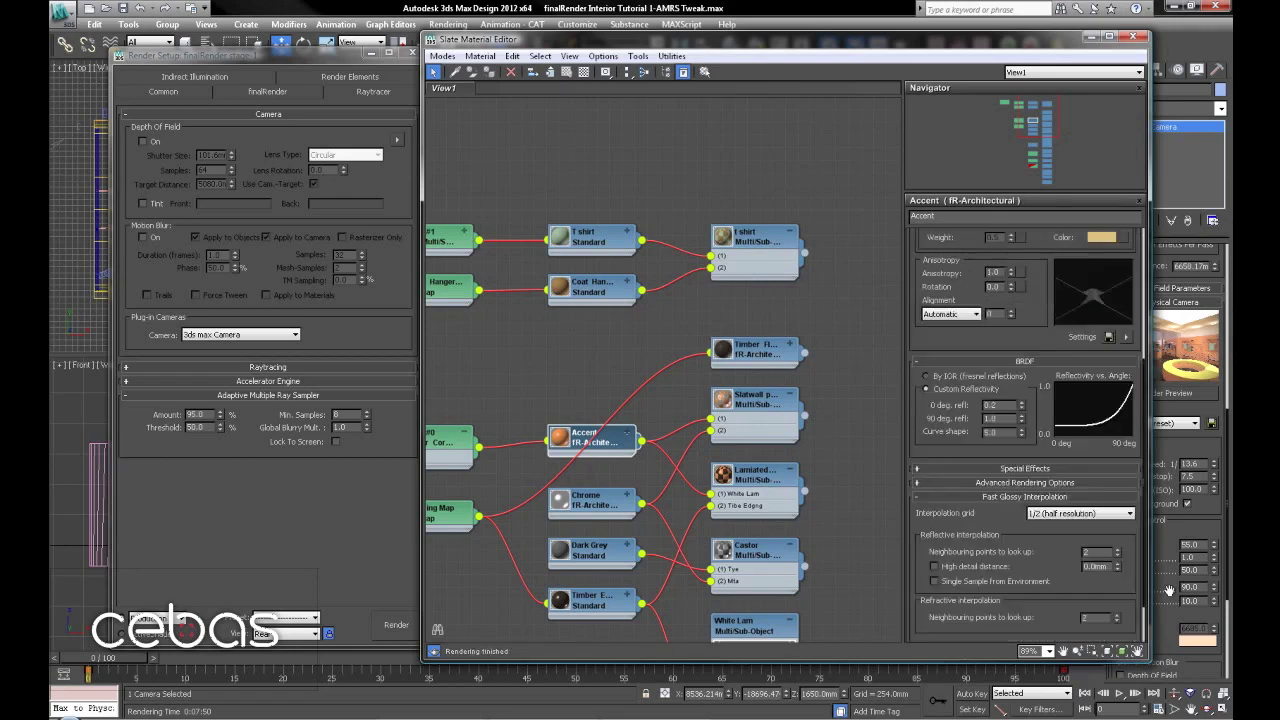
left_click(976, 568)
double_click(1096, 566)
type("200")
key("Return")
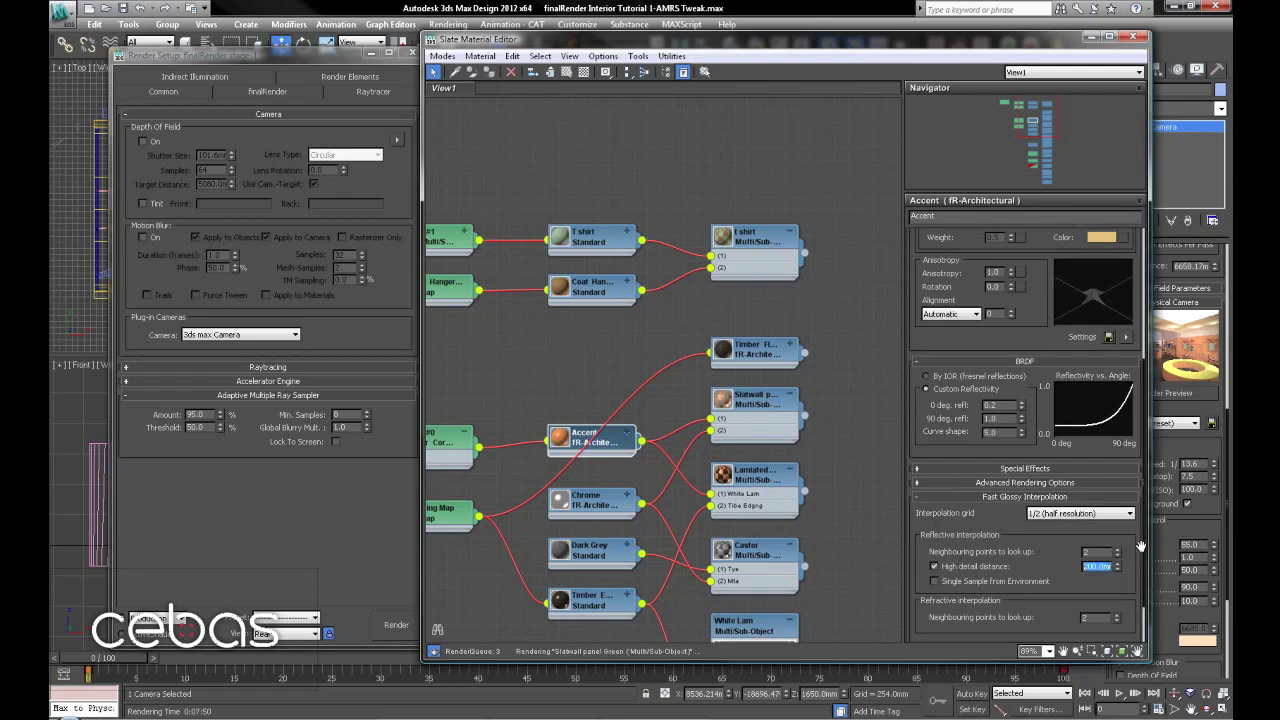
left_click(1117, 548)
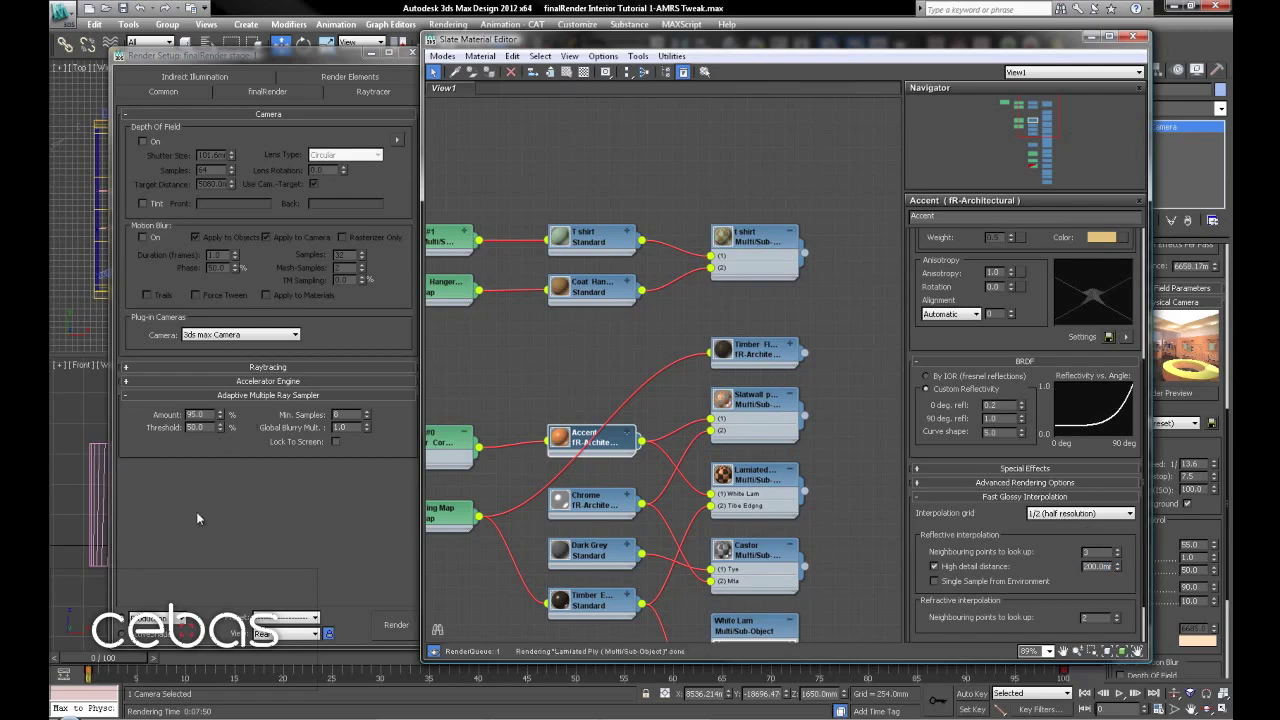
left_click(348, 529)
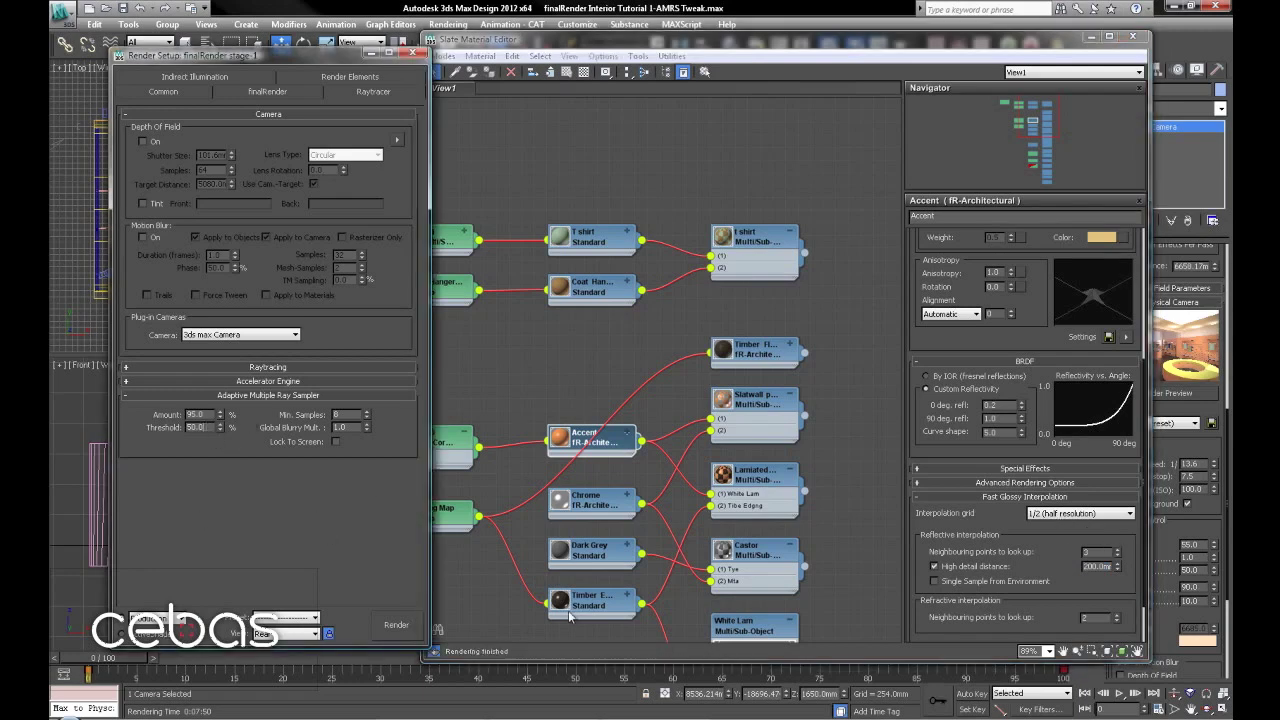
left_click(411, 626)
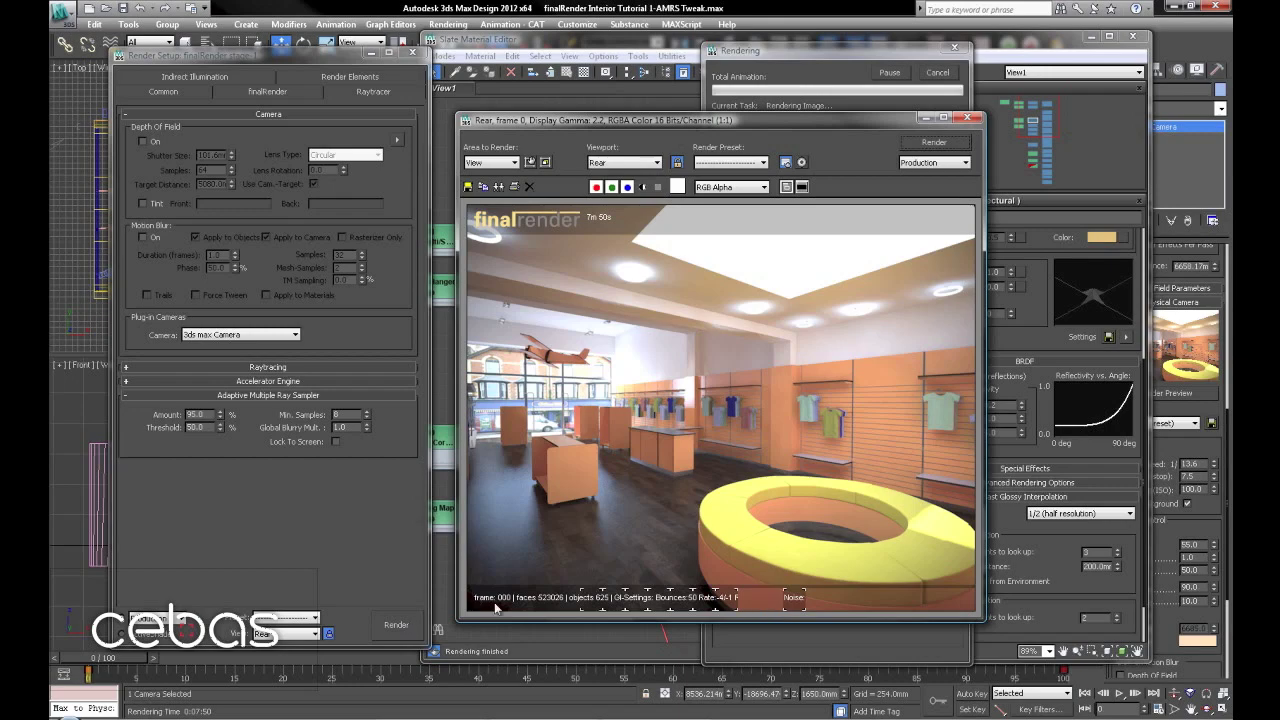
Move the frame buffer aside to view render statistics, then cancel the test render
left_click_drag(763, 126, 462, 106)
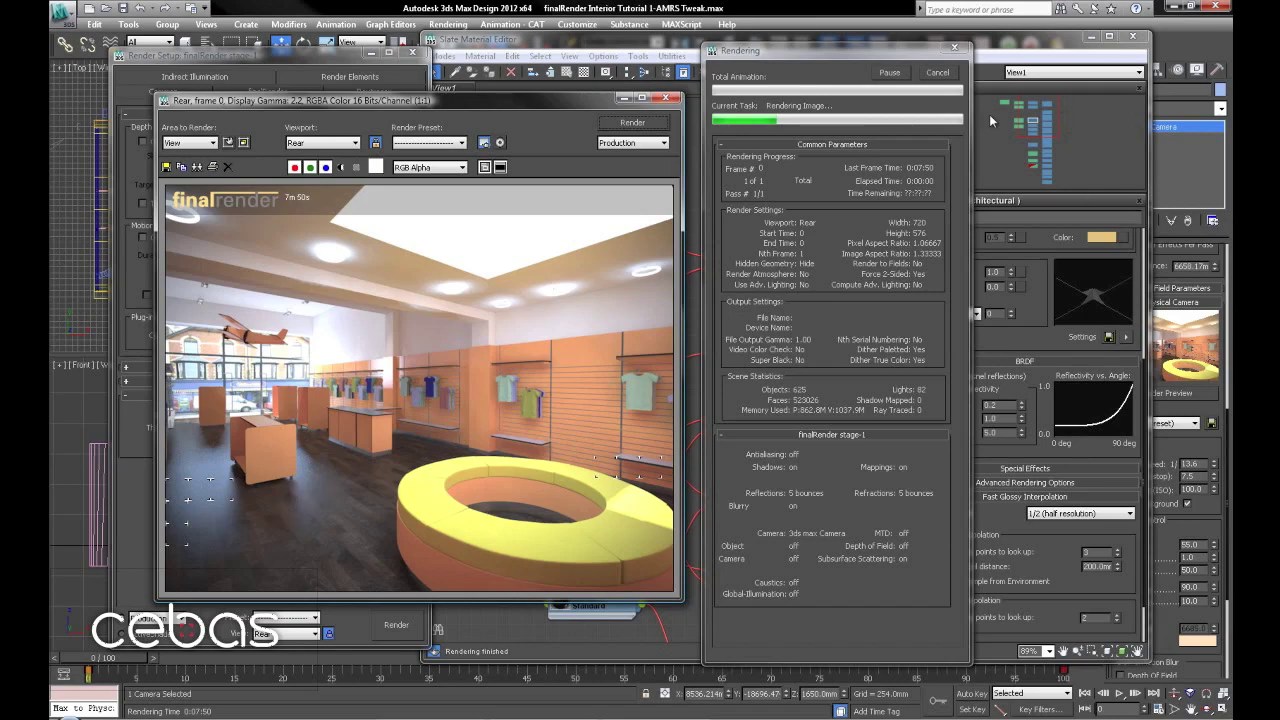
left_click(940, 74)
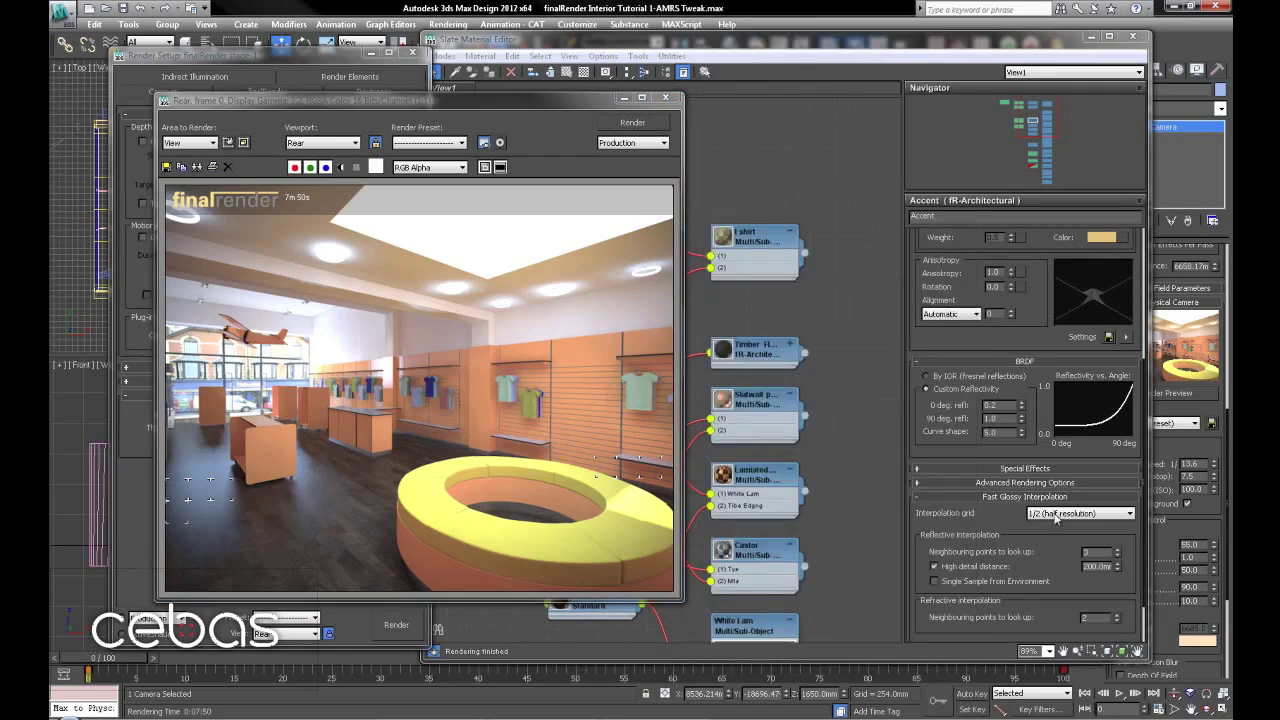
Set the Timber Floor material's Fast Glossy Interpolation grid to 1 (same as rendering)
left_click(1062, 516)
left_click(1062, 516)
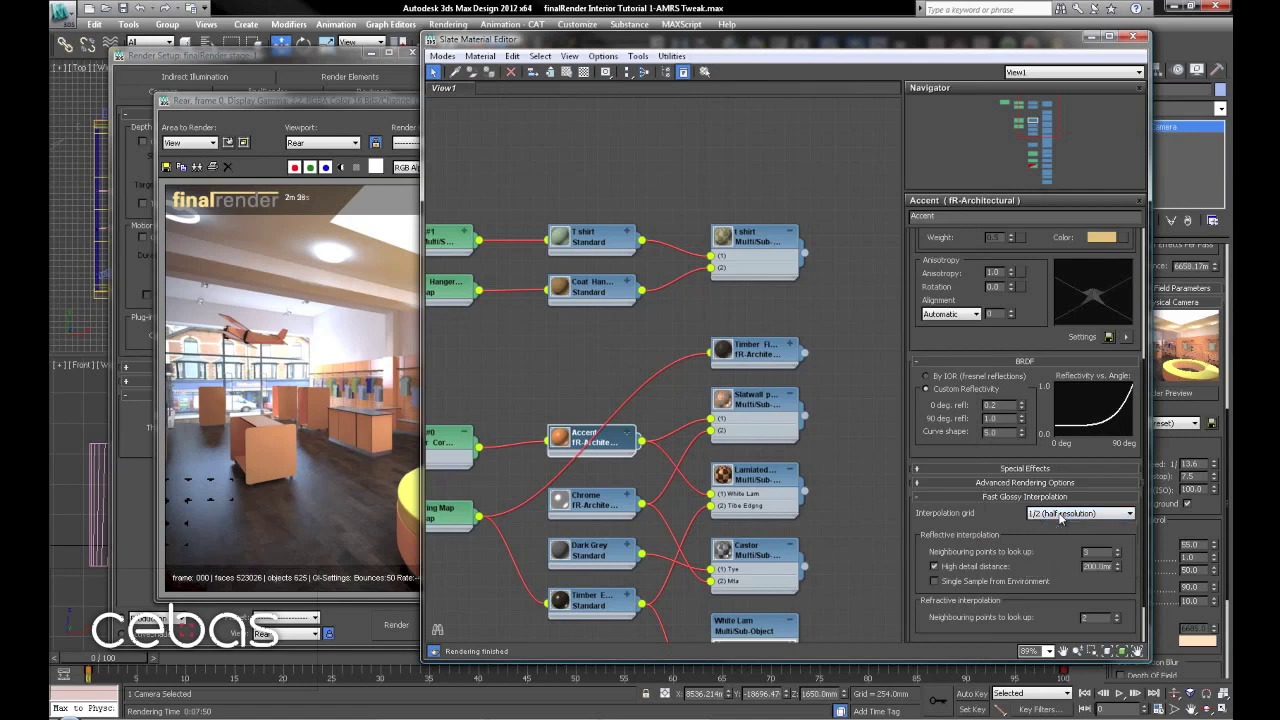
double_click(1097, 566)
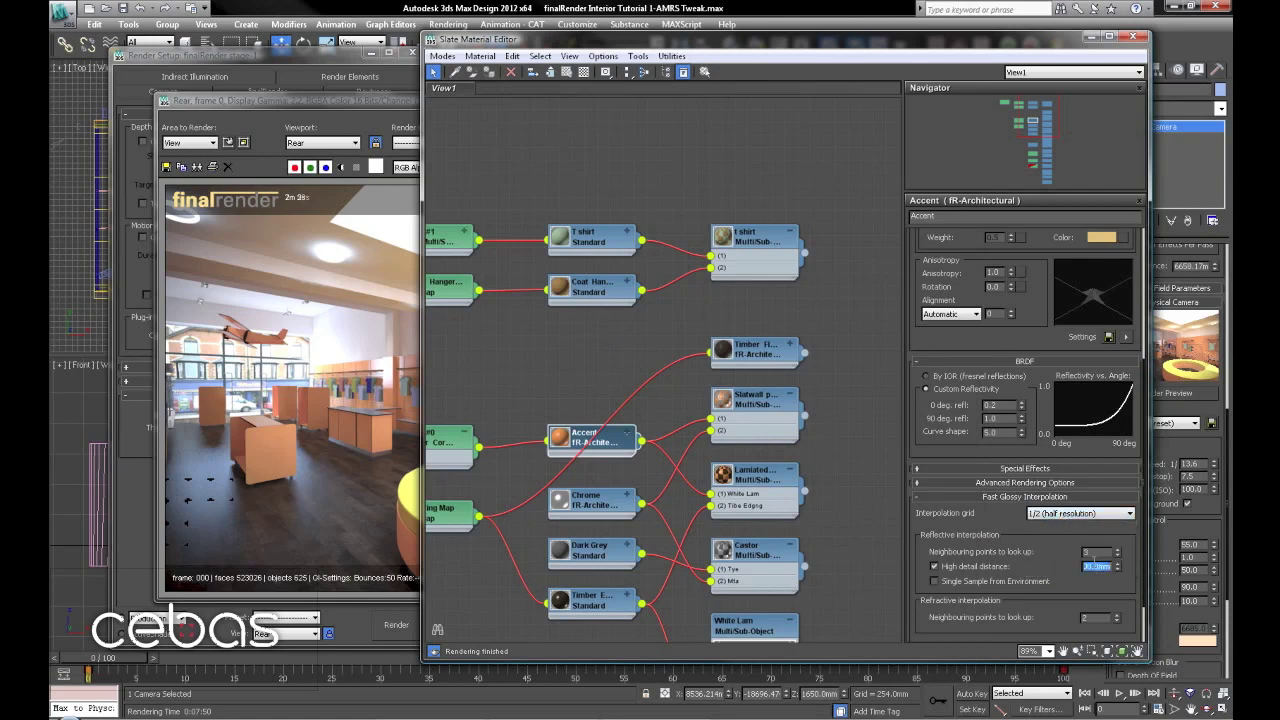
double_click(757, 352)
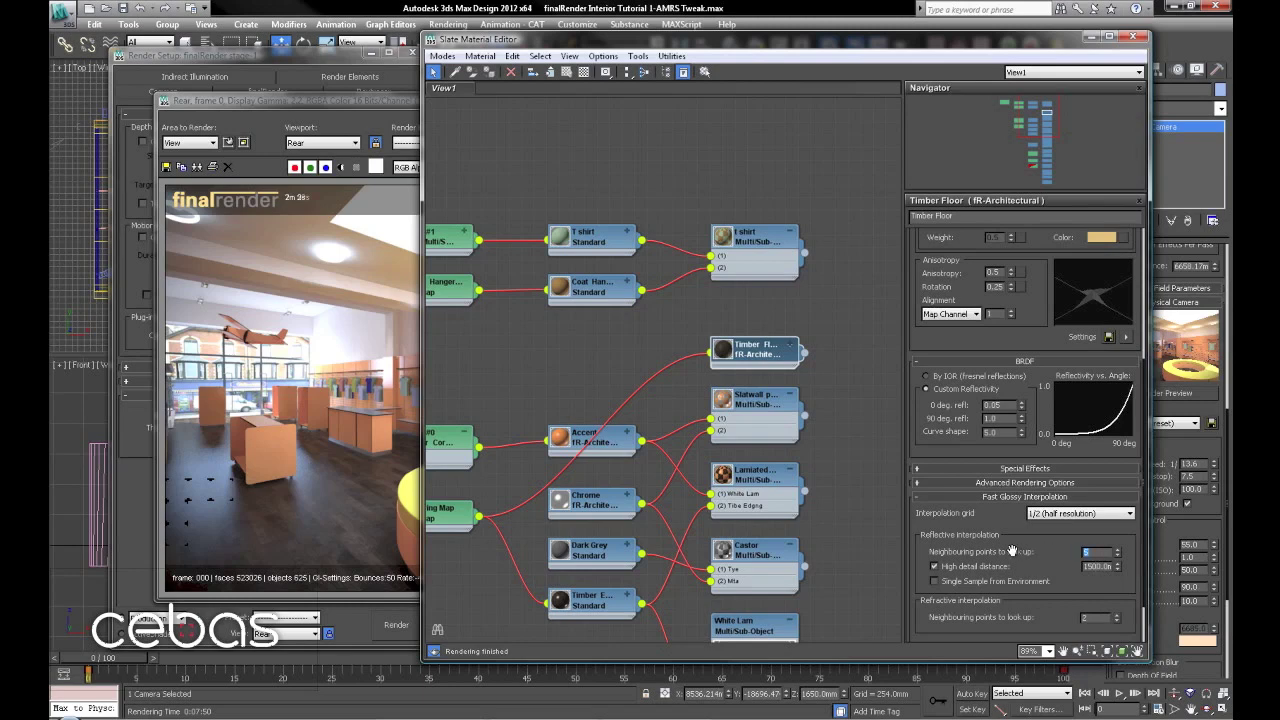
left_click_drag(1050, 554, 1050, 570)
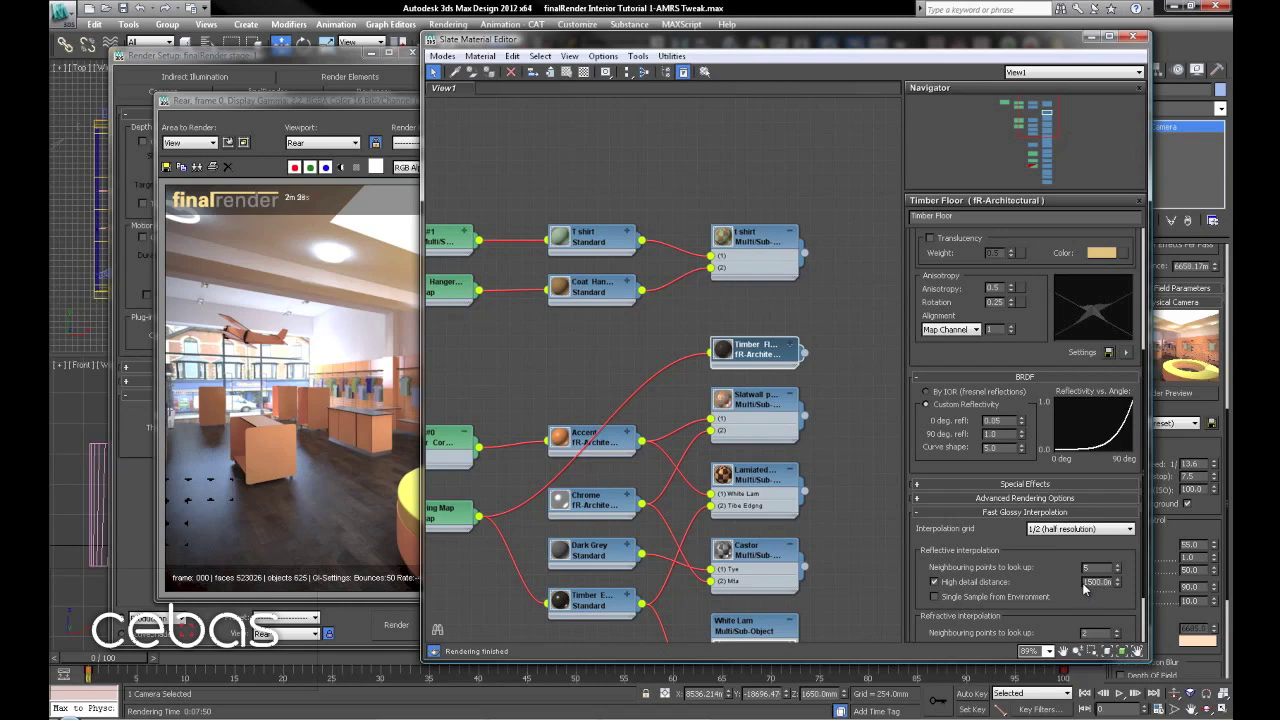
left_click_drag(1095, 558, 1080, 632)
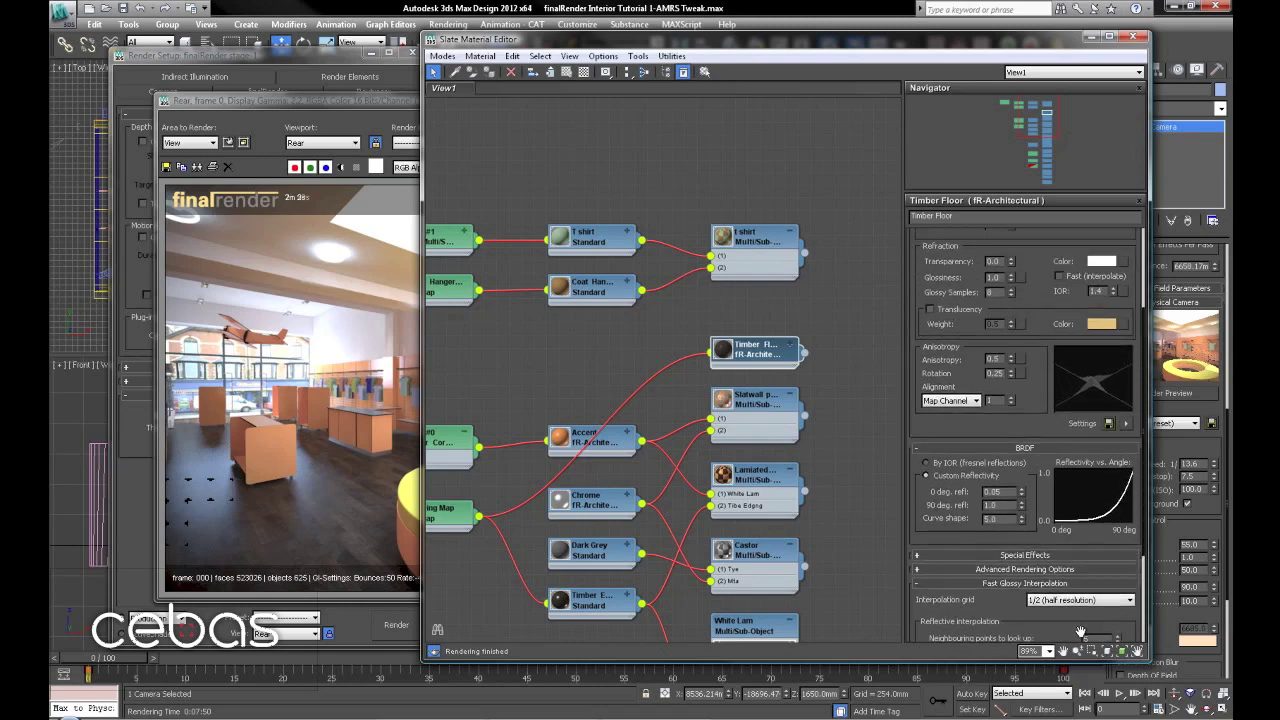
left_click_drag(1041, 296, 1041, 346)
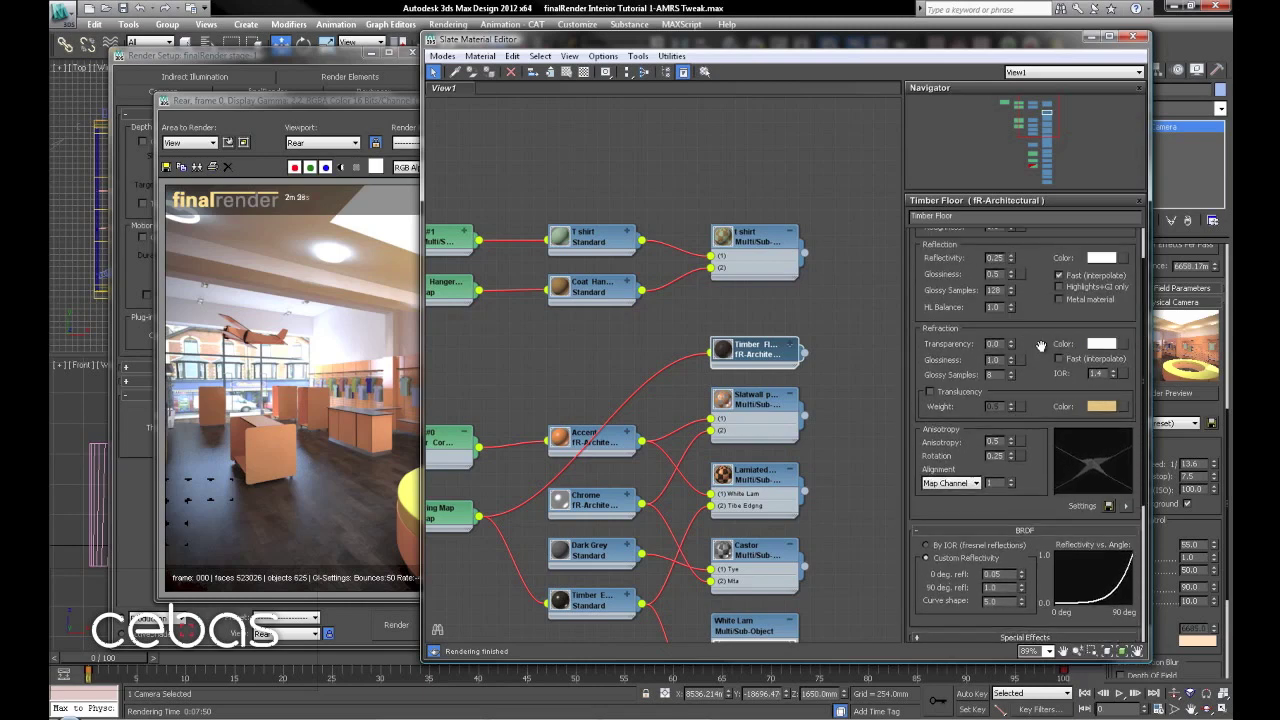
scroll(1041, 346, "down", 5)
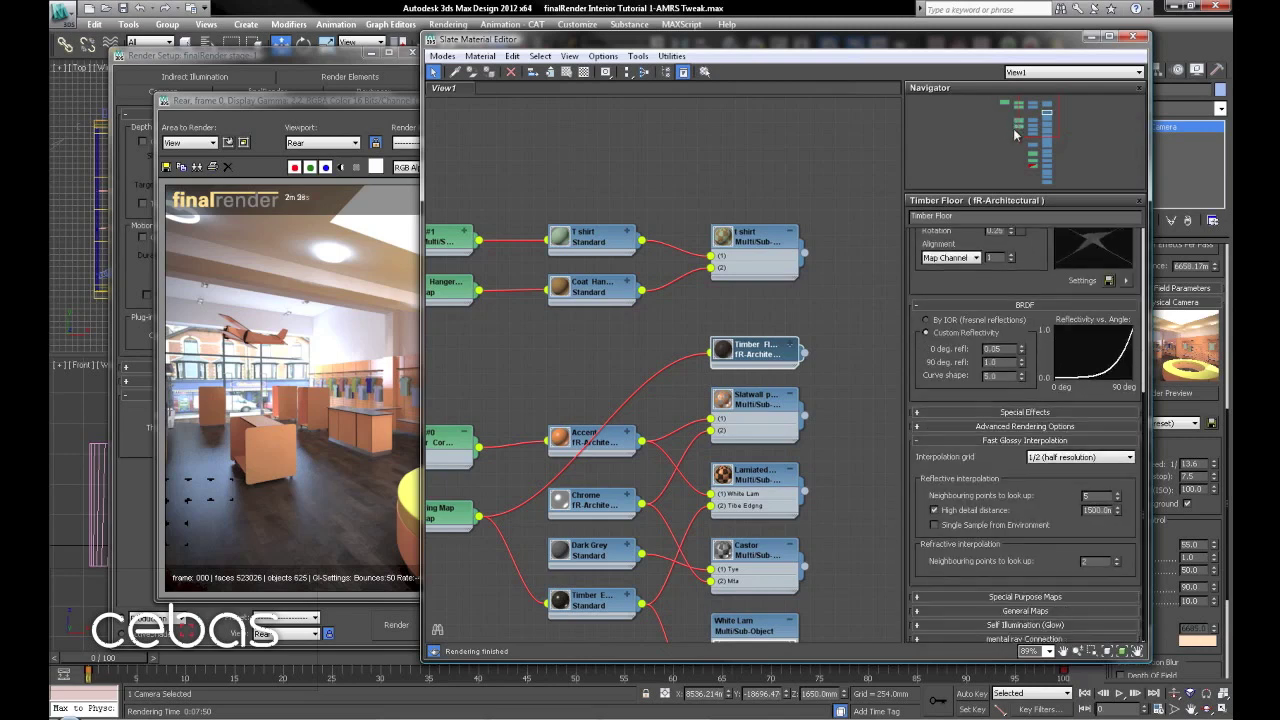
left_click(1058, 458)
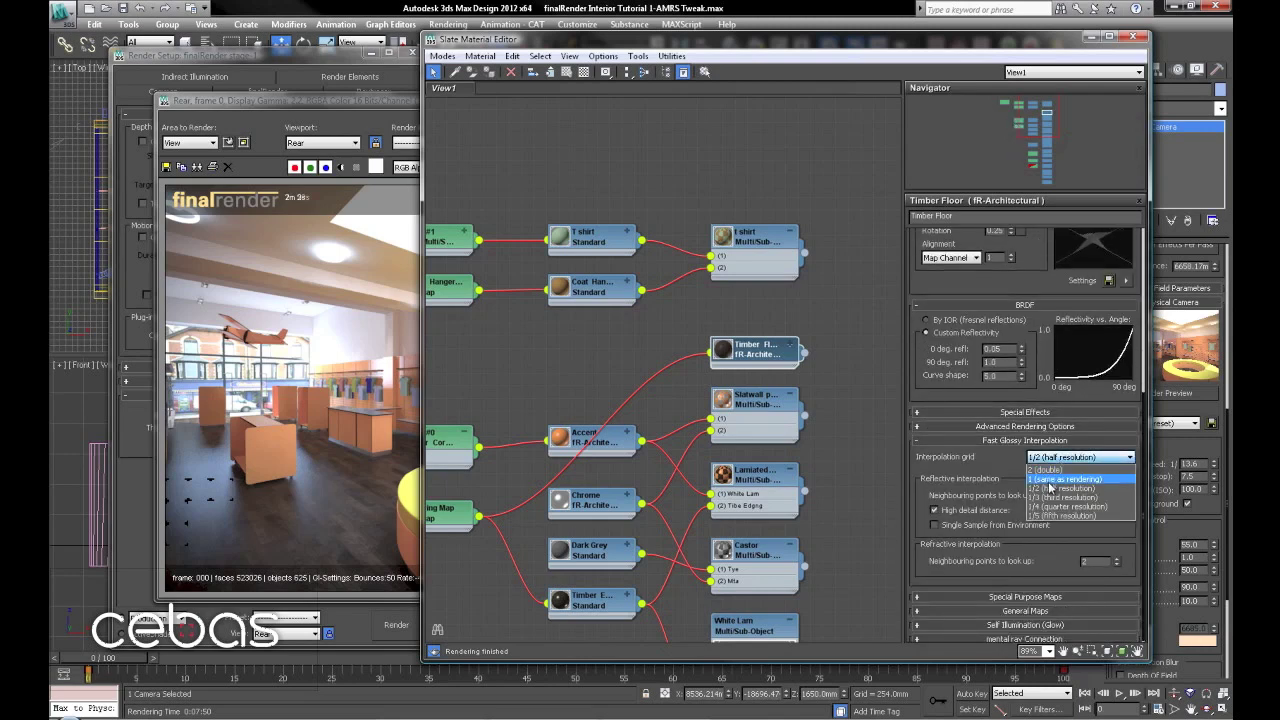
left_click(1049, 480)
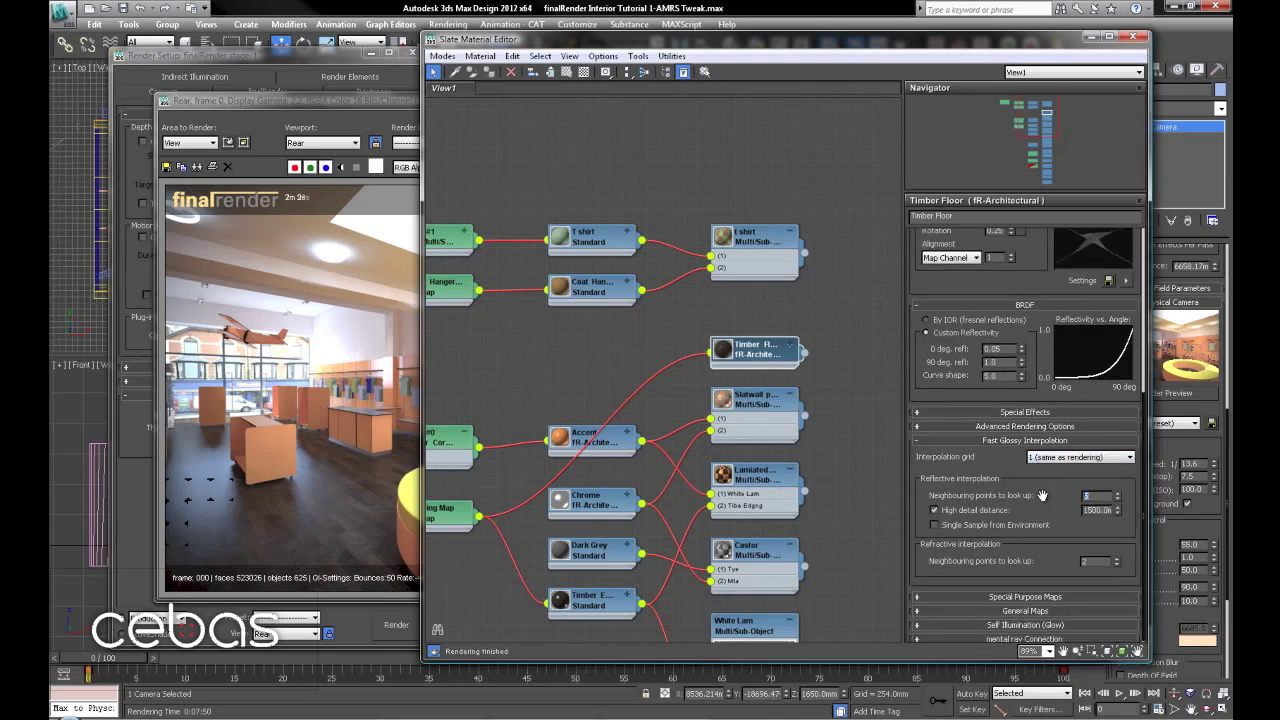
left_click(385, 103)
left_click(400, 628)
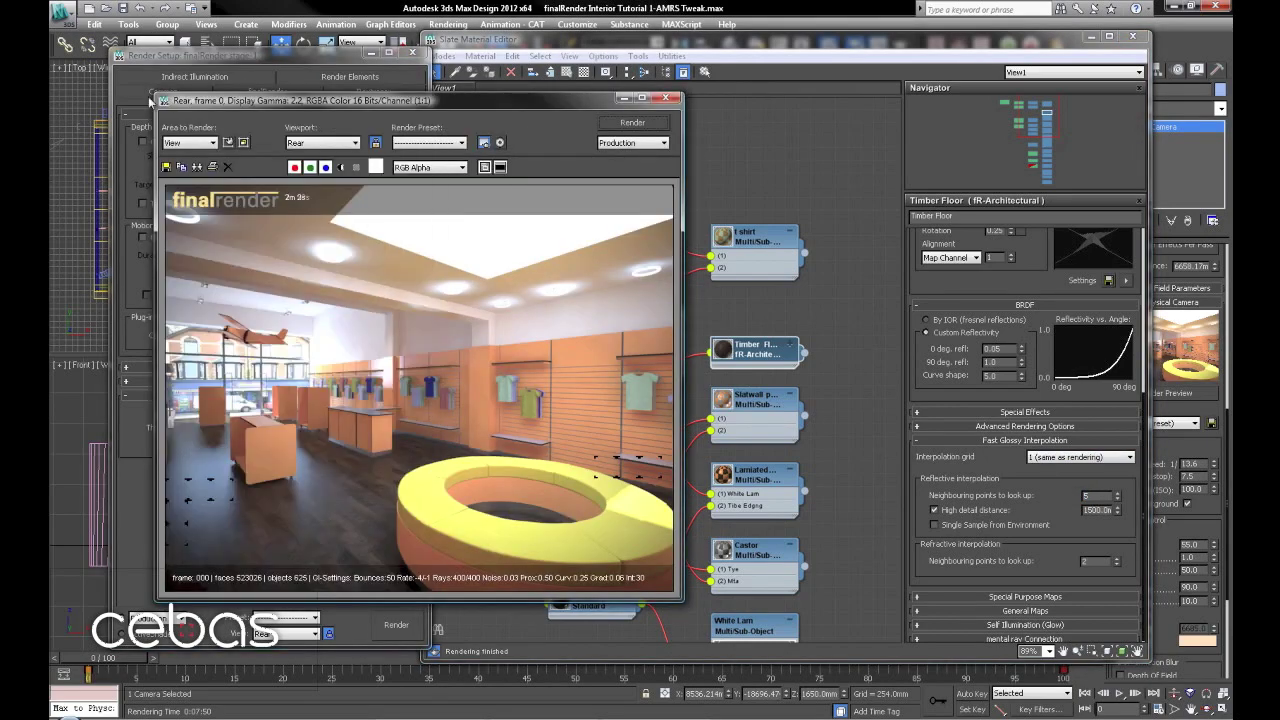
Render only a Region framed on the floor around the orange display box, finishing in 0:00:51
left_click(150, 93)
scroll(165, 210, "up", 5)
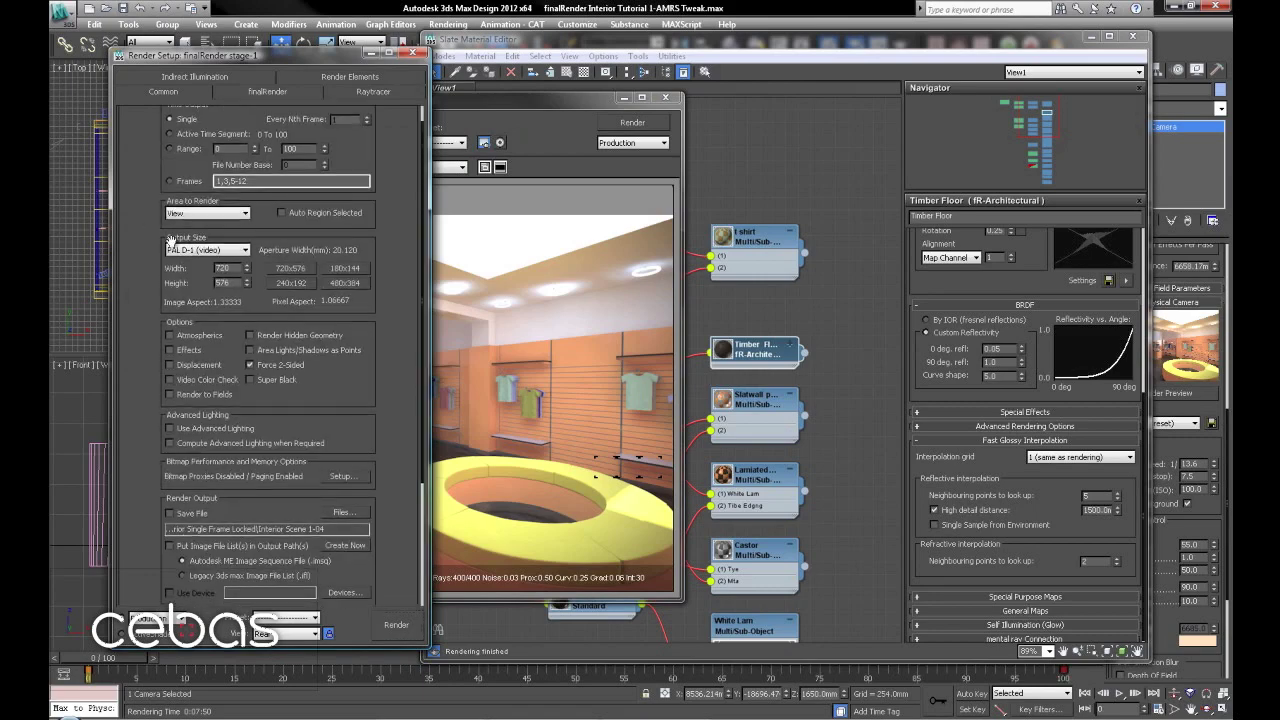
left_click(205, 213)
left_click(186, 248)
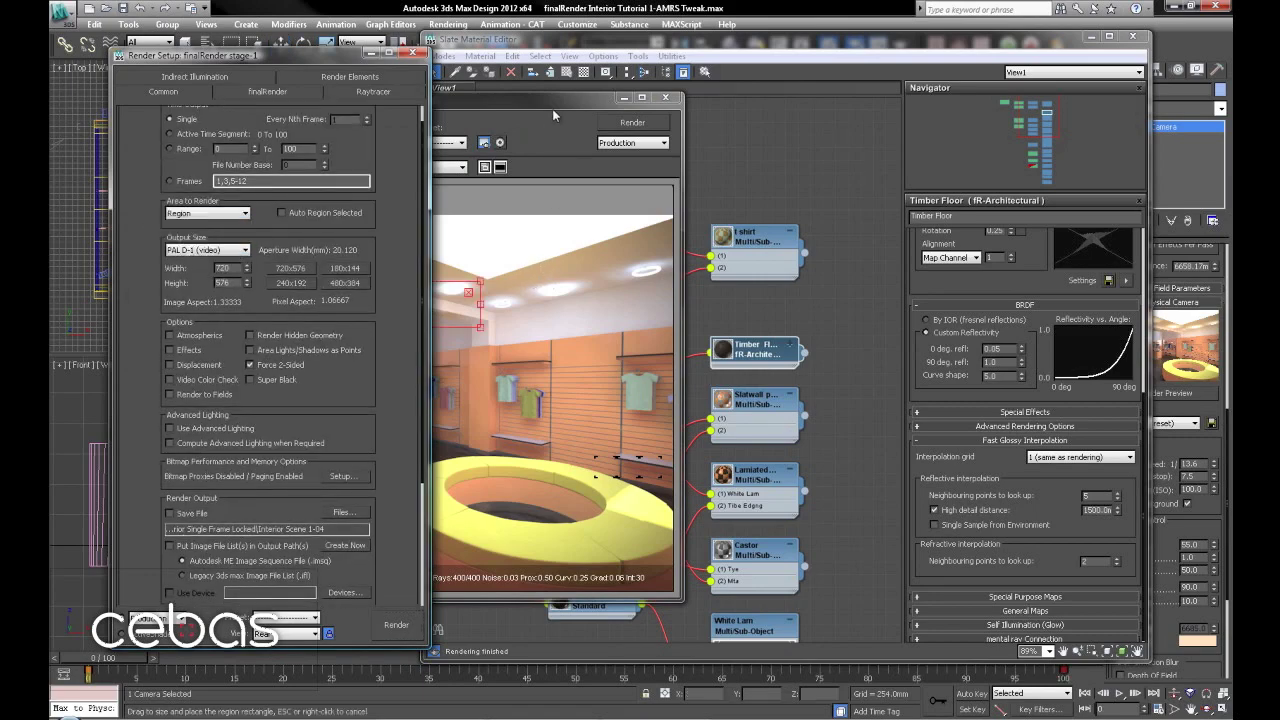
left_click_drag(550, 103, 740, 123)
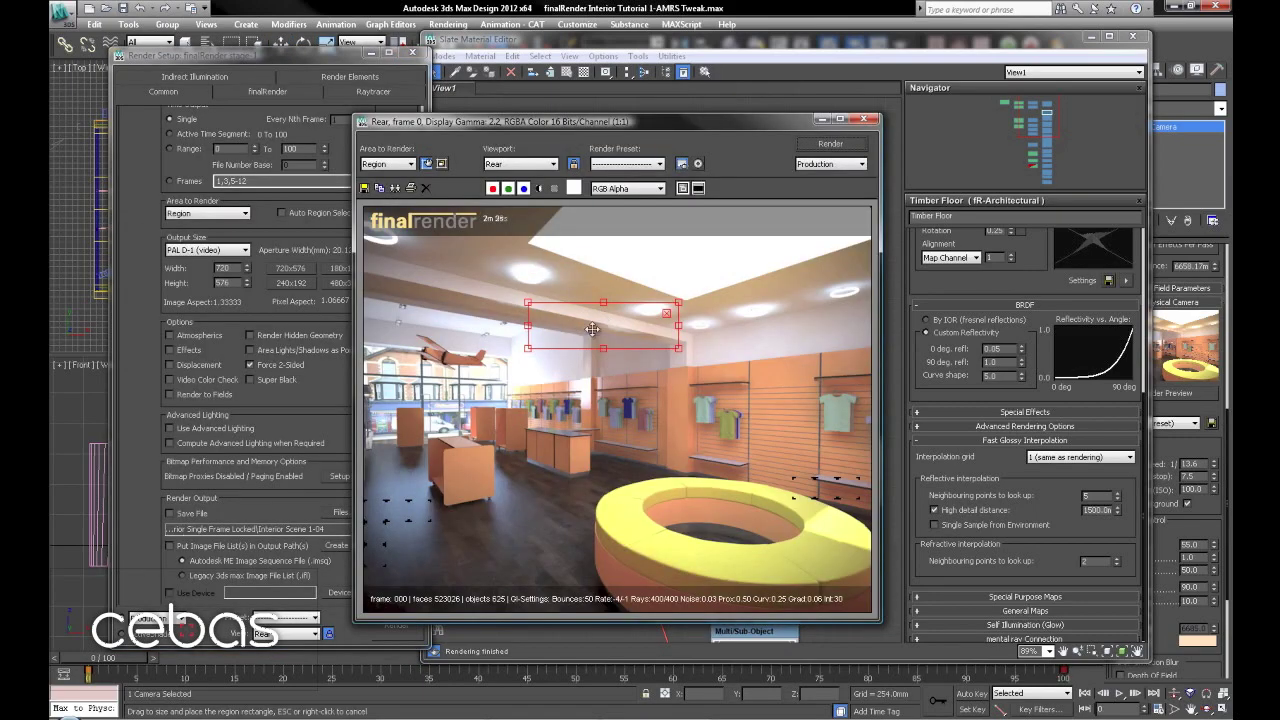
left_click_drag(598, 325, 422, 600)
left_click_drag(443, 531, 475, 504)
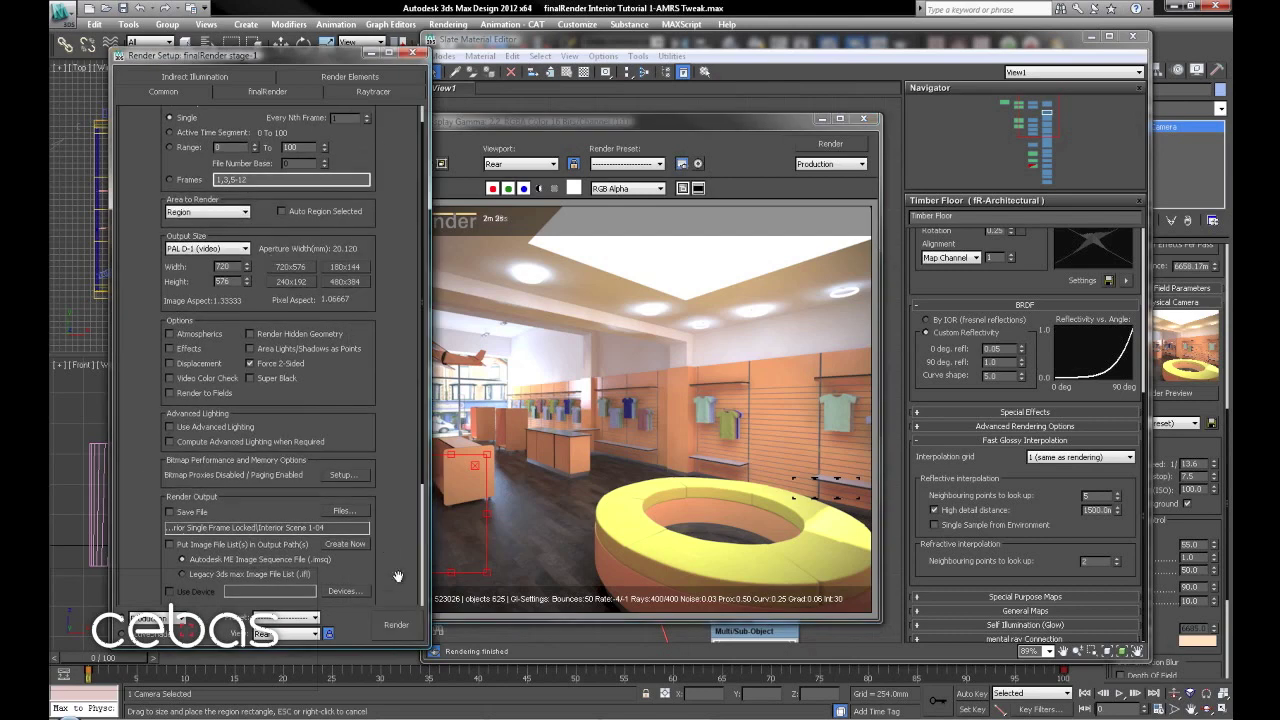
key("shift+q")
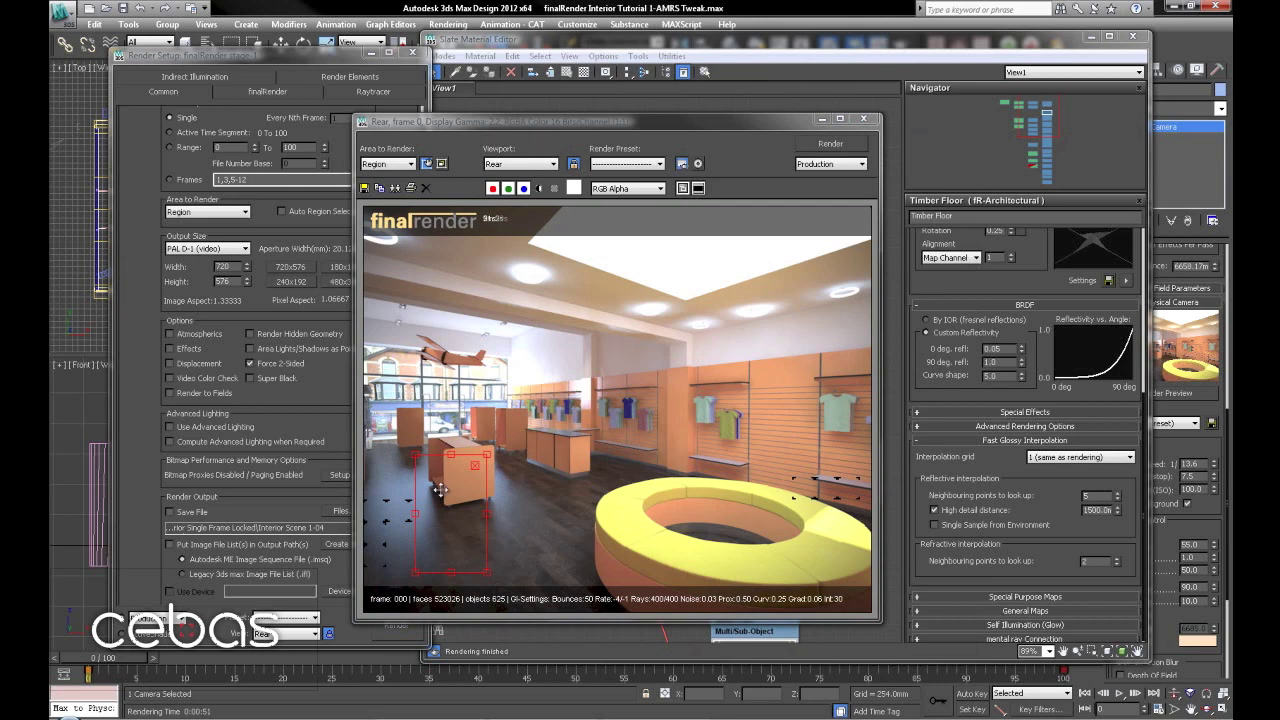
left_click(866, 120)
Return Area to Render from Region to View
left_click(197, 212)
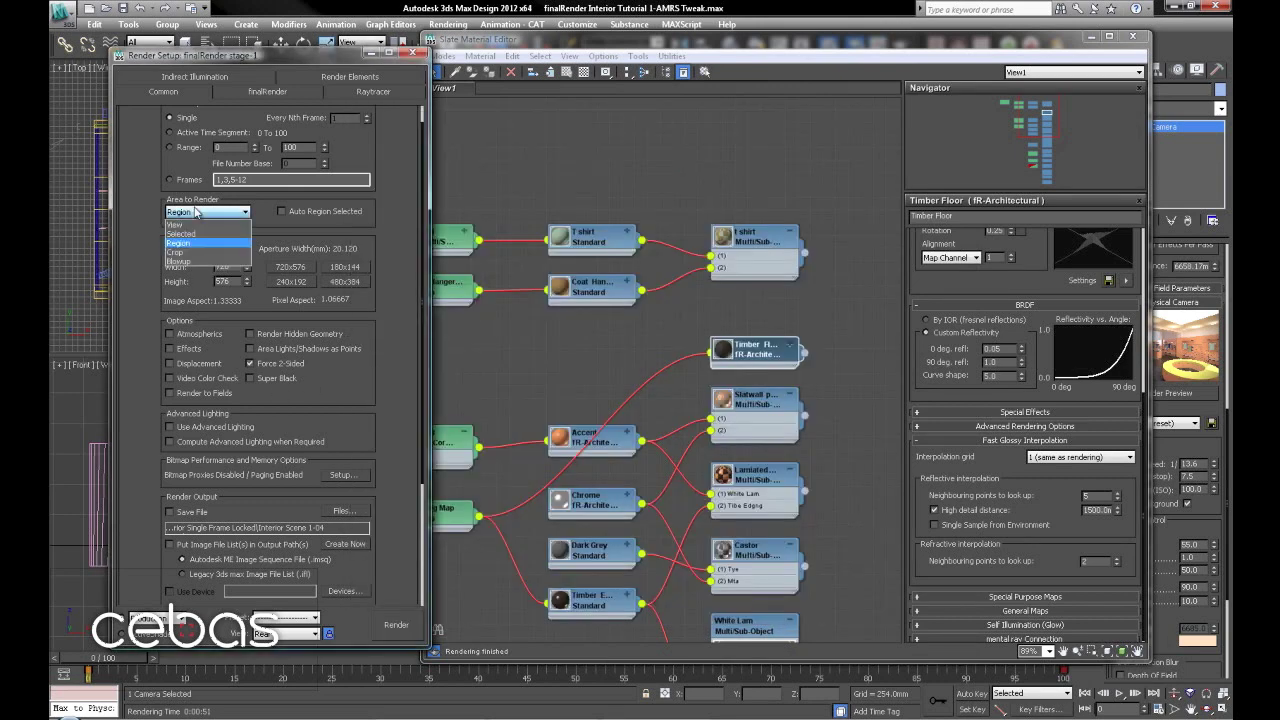
left_click(178, 225)
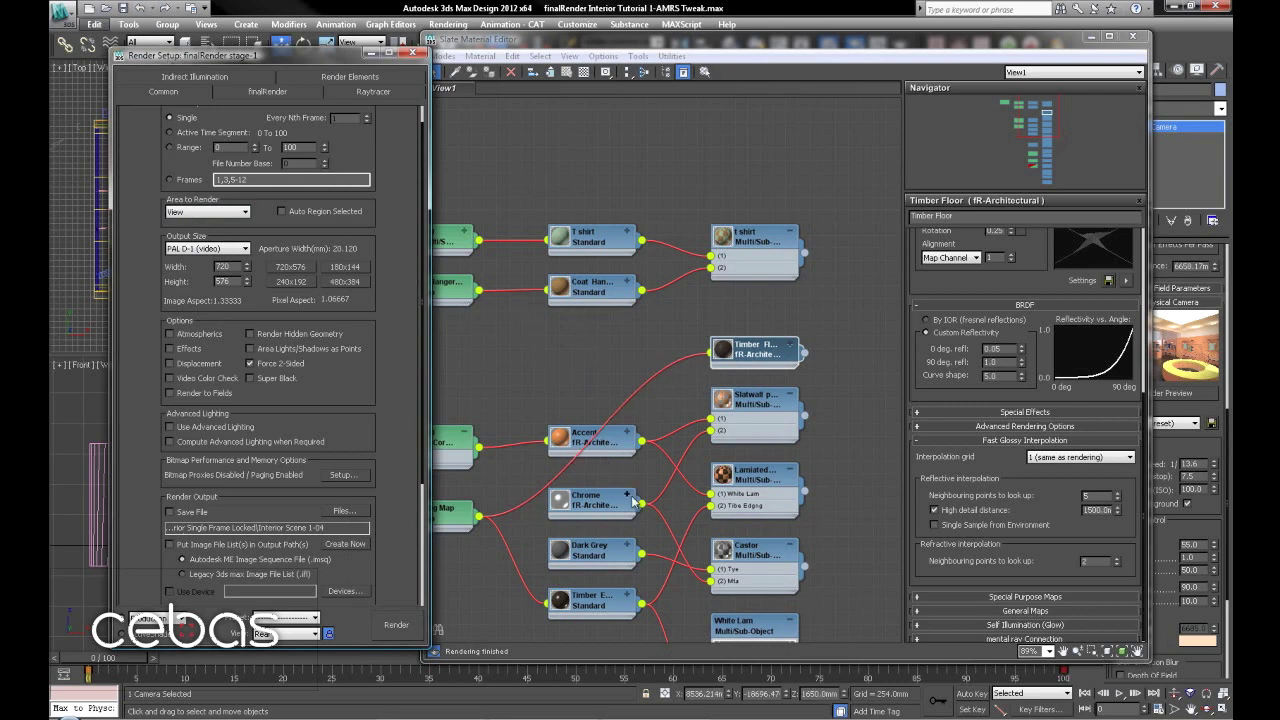
scroll(379, 363, "down", 1)
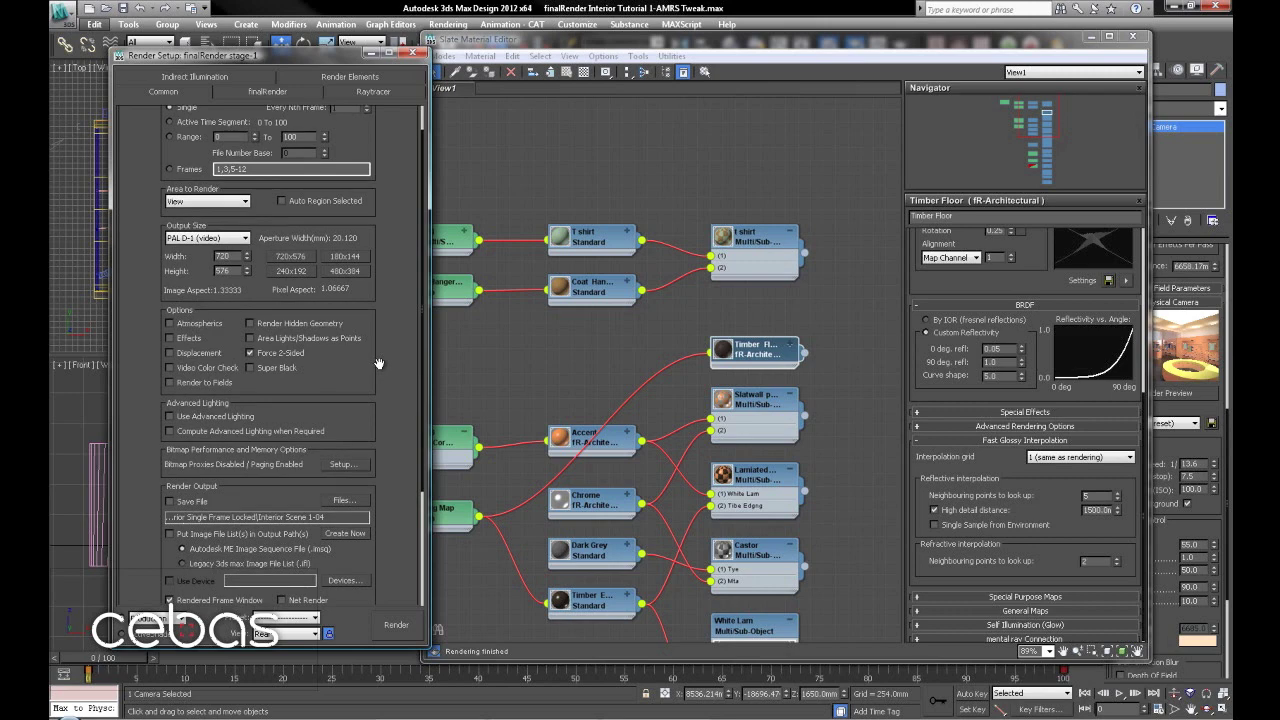
scroll(378, 350, "down", 1)
Set the finalRender Anti-Aliasing Threshold to 4.0 and render the full view
left_click(290, 96)
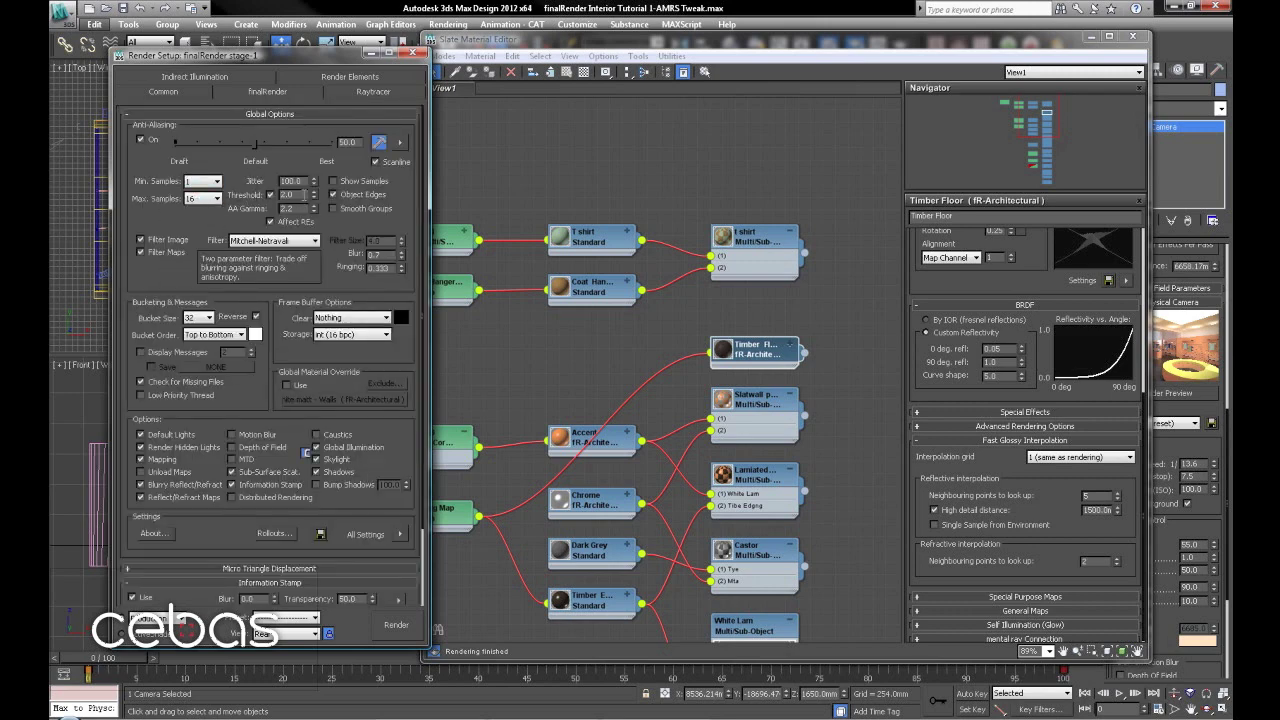
double_click(303, 194)
left_click(404, 215)
scroll(402, 362, "down", 1)
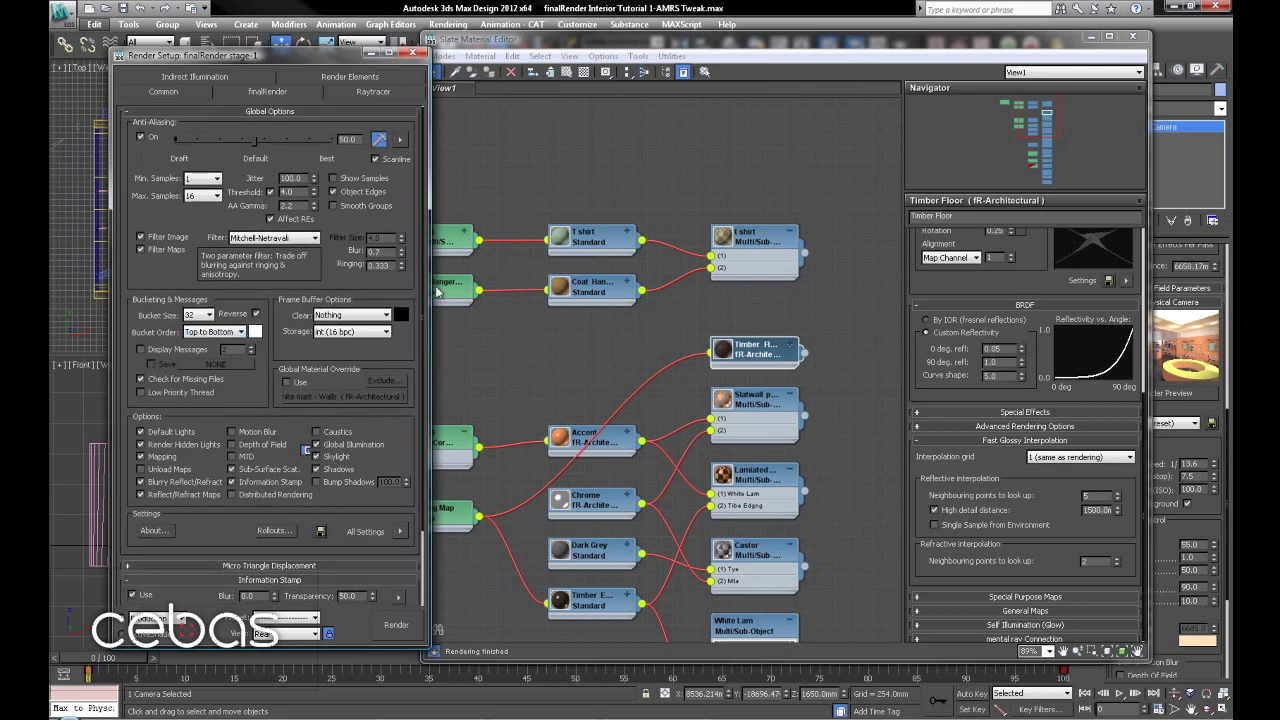
left_click(183, 94)
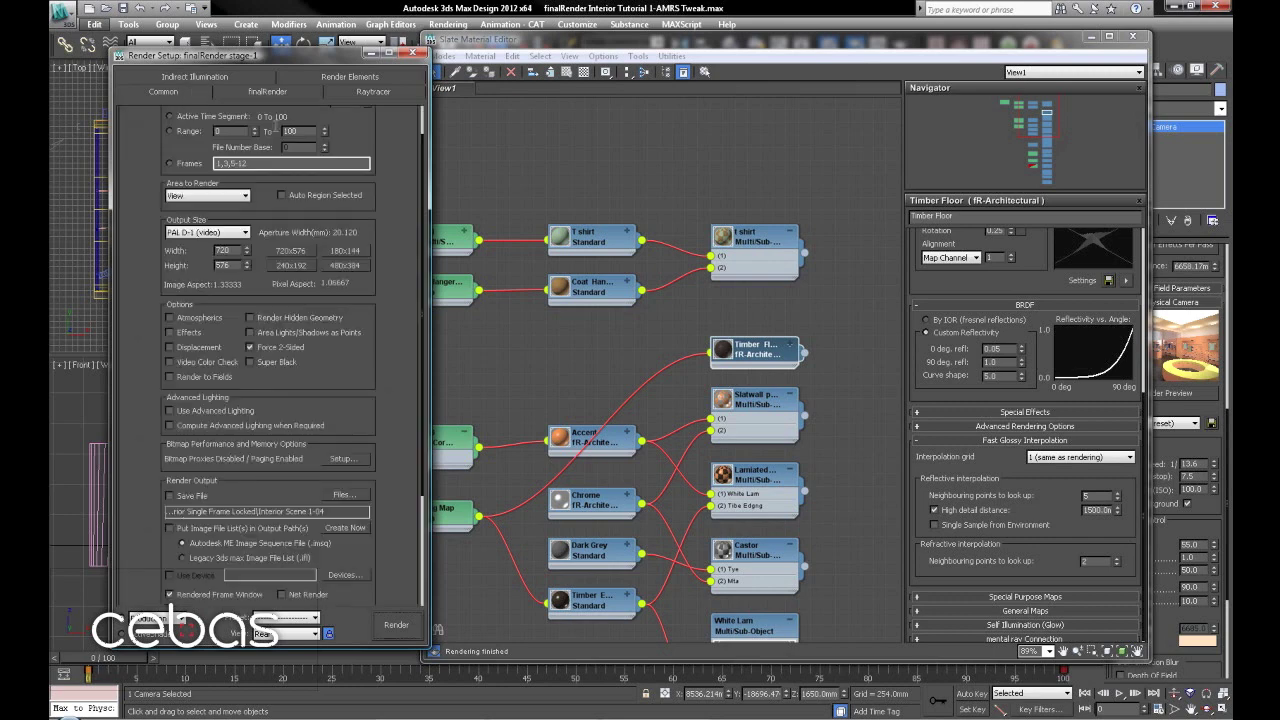
left_click(227, 80)
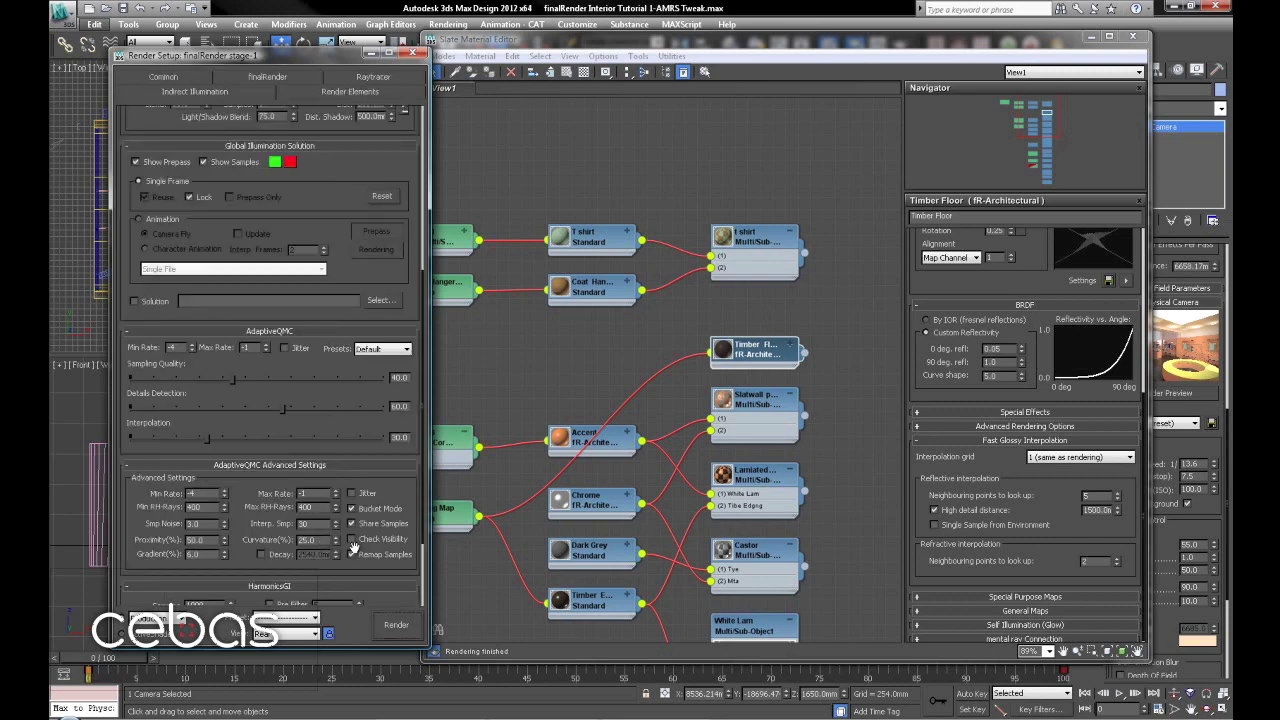
left_click(394, 627)
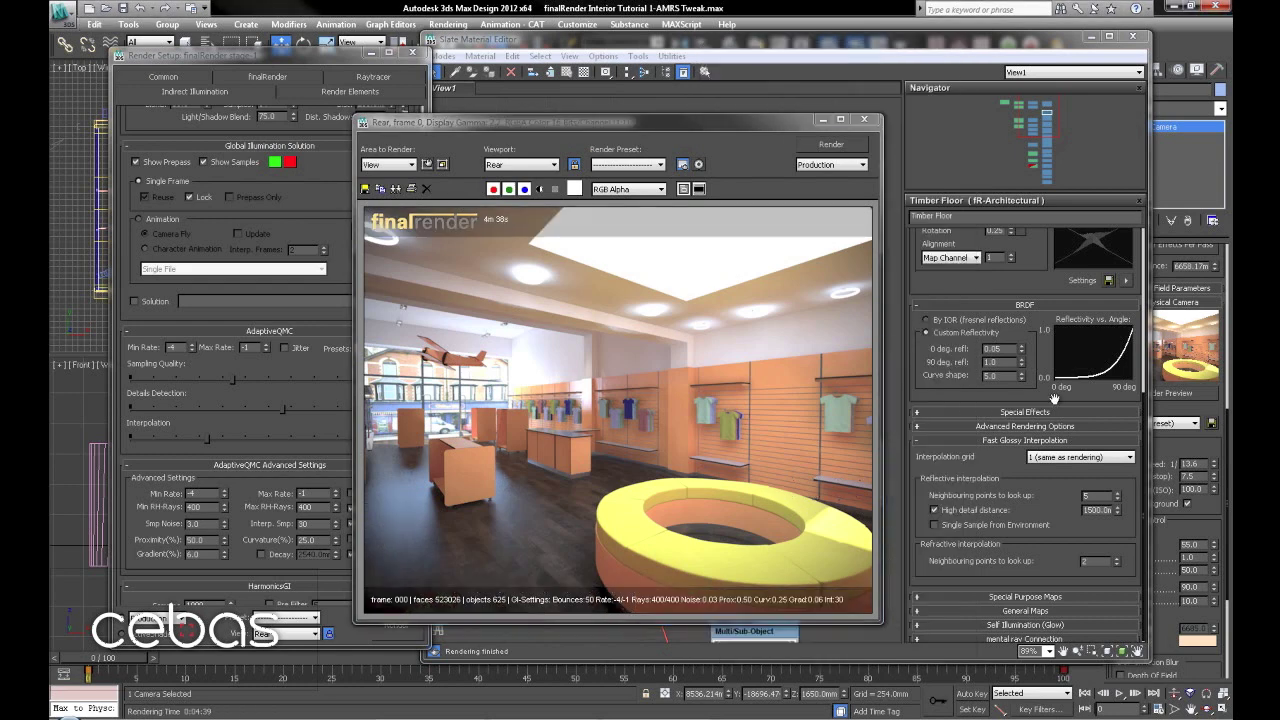
Reposition the finished 4m 38s render and return to the Slate Material Editor
left_click_drag(624, 136, 598, 150)
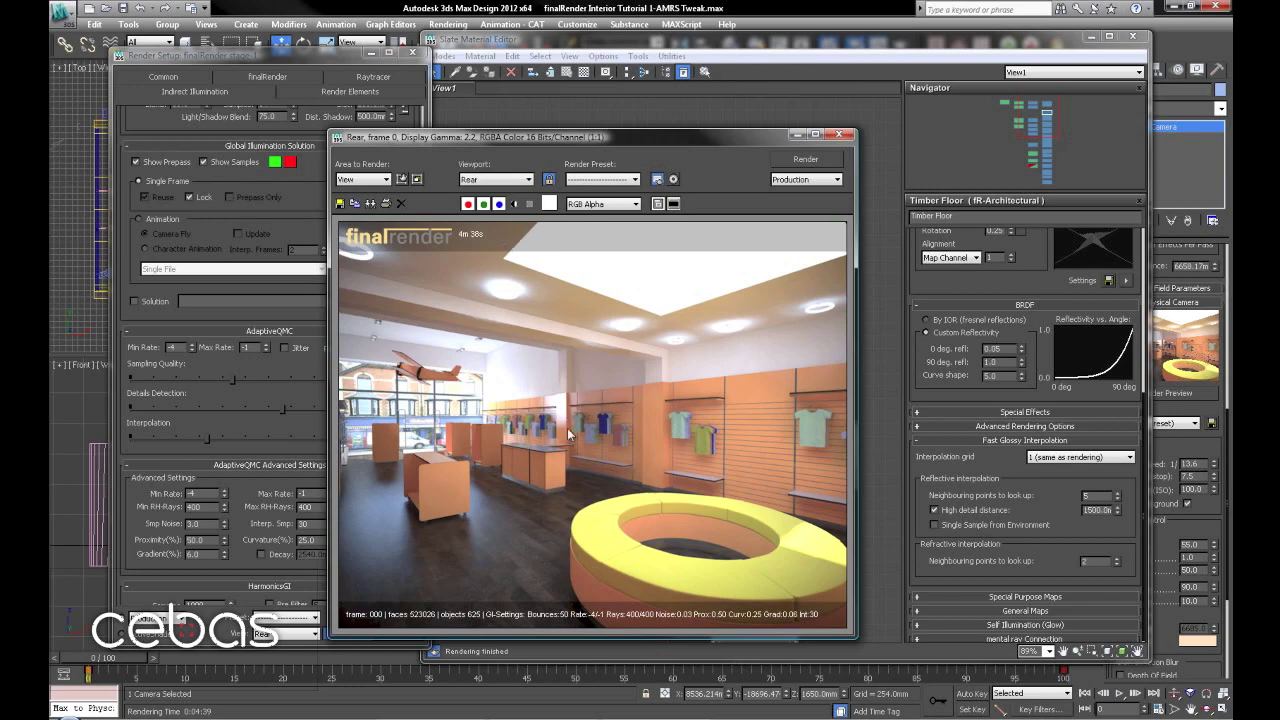
left_click(981, 288)
Inspect the Accent material's Advanced Rendering Options
scroll(981, 288, "up", 5)
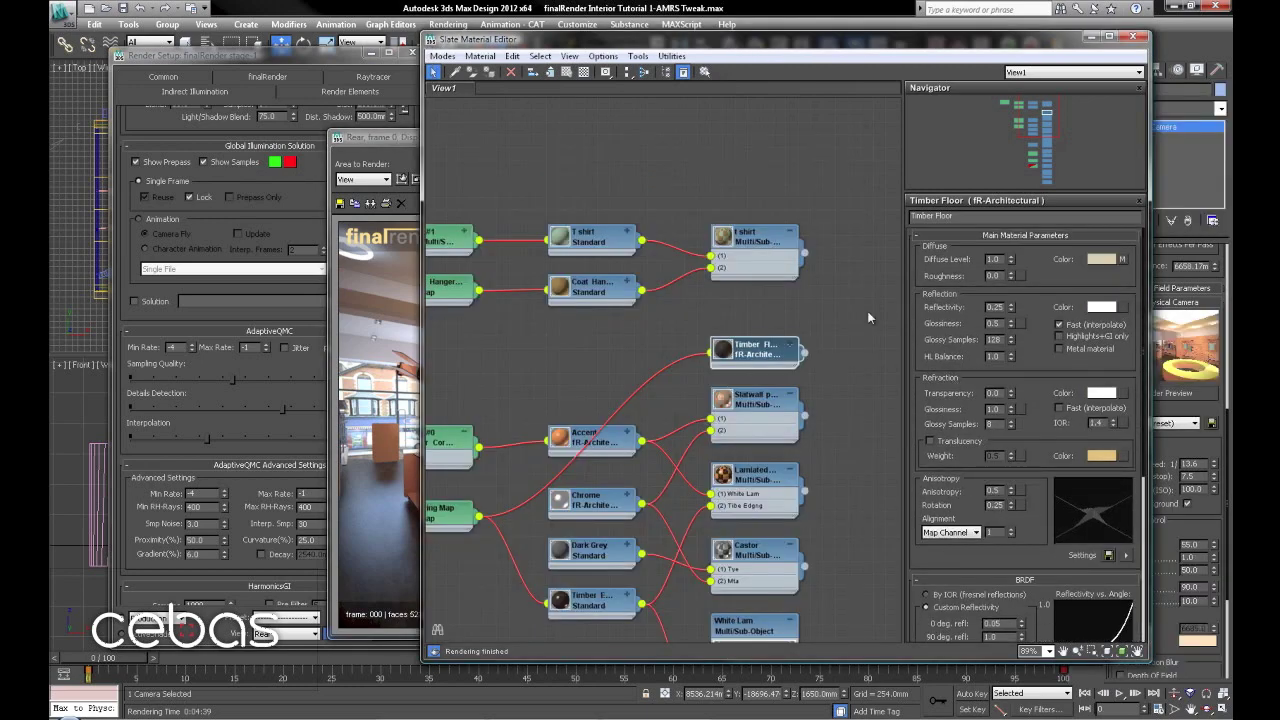
double_click(609, 441)
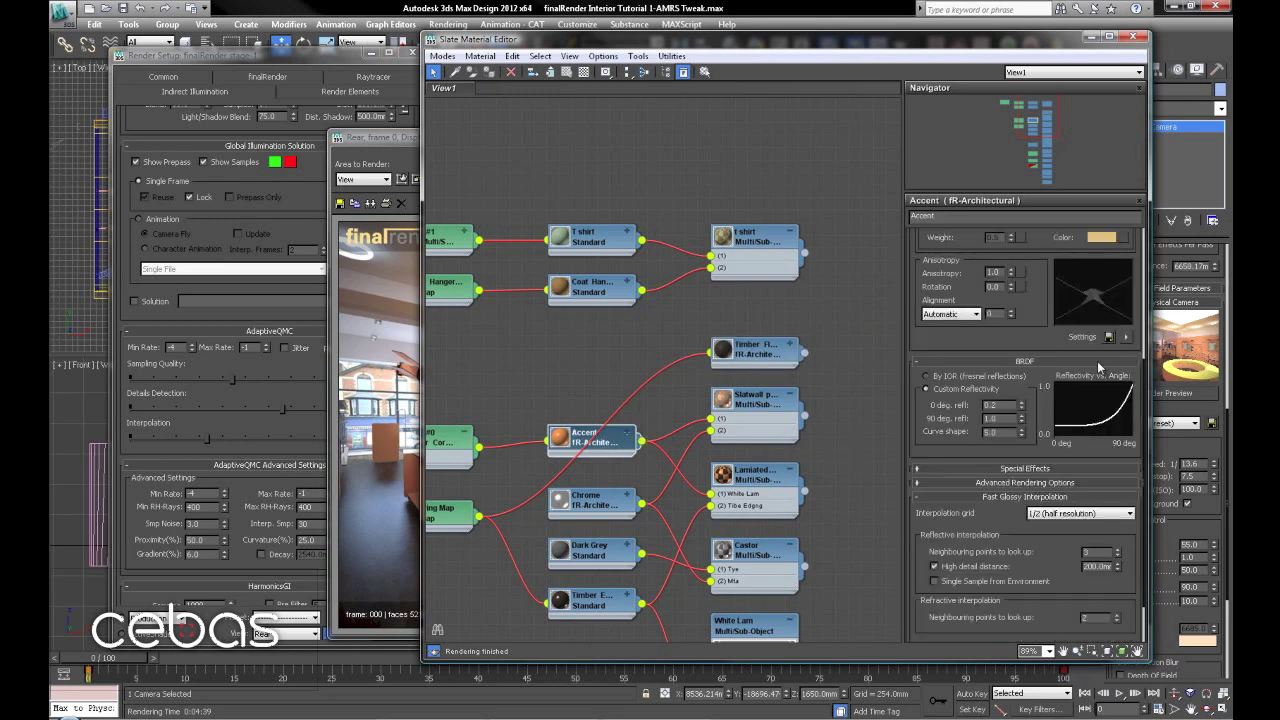
left_click(1038, 484)
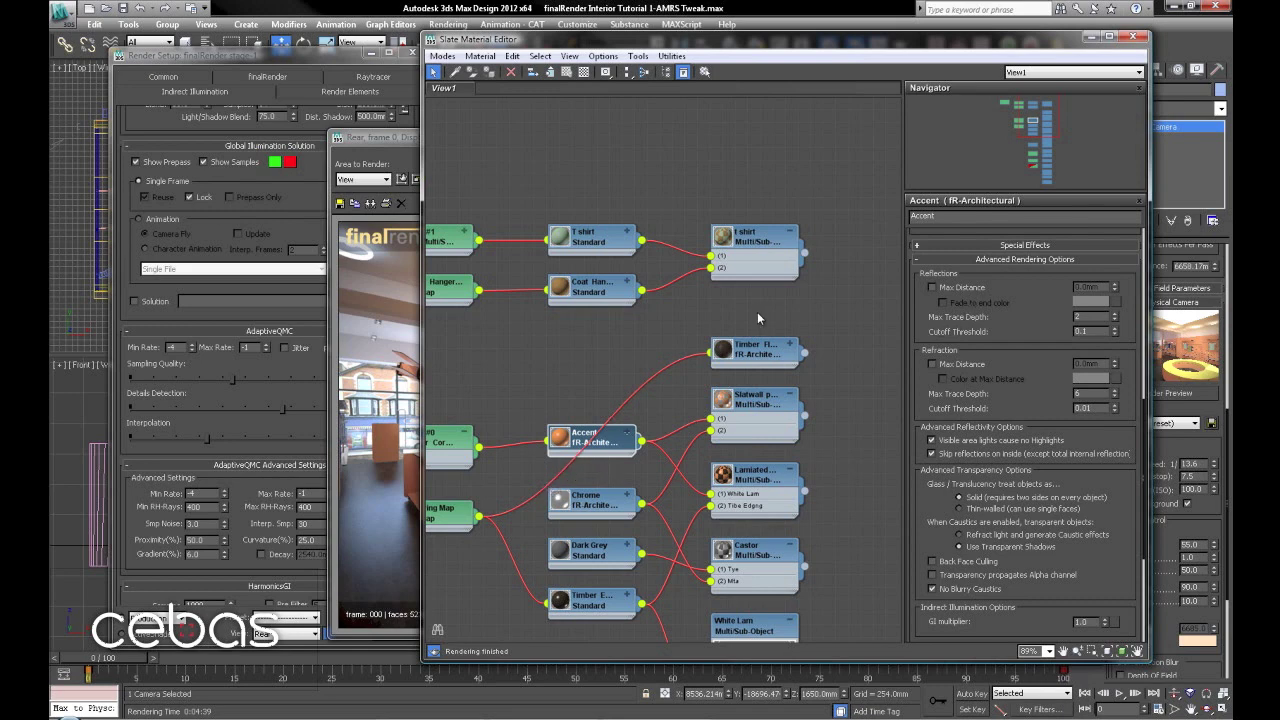
Set Timber Floor's reflection Max Trace Depth to 2 and Cutoff Threshold to 0.1
double_click(770, 362)
scroll(1016, 440, "down", 10)
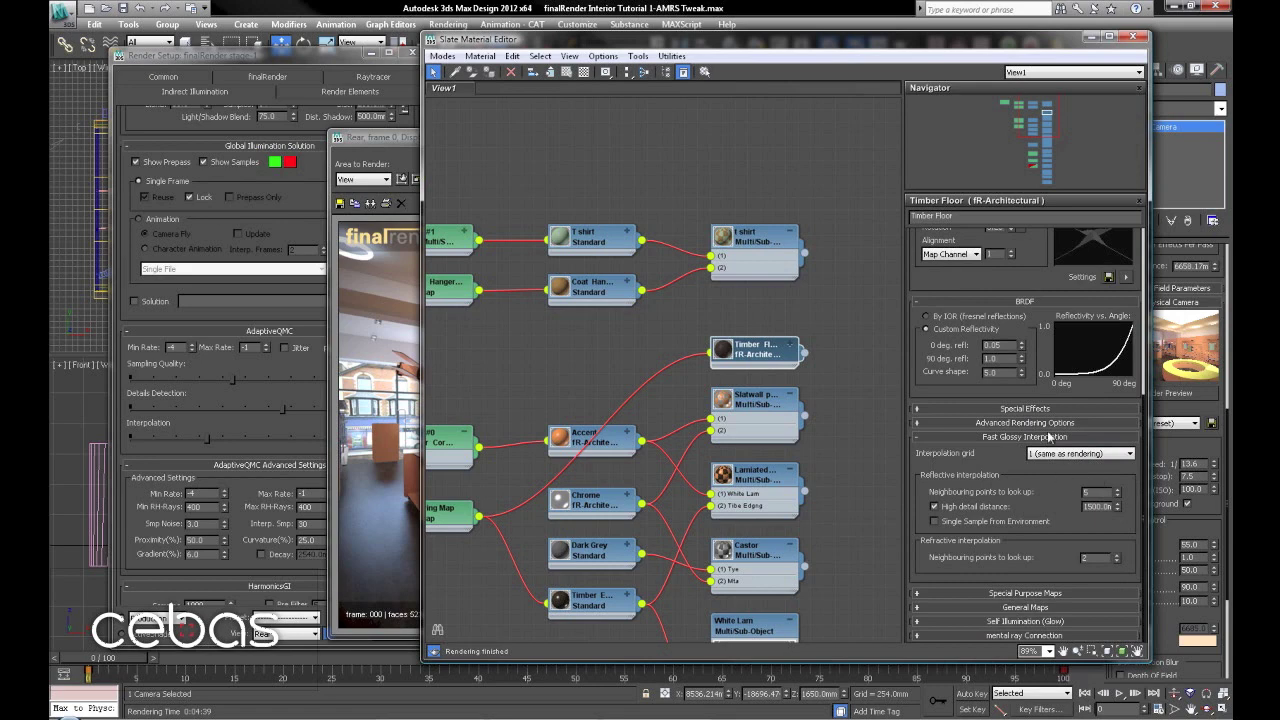
left_click(1060, 423)
double_click(1090, 317)
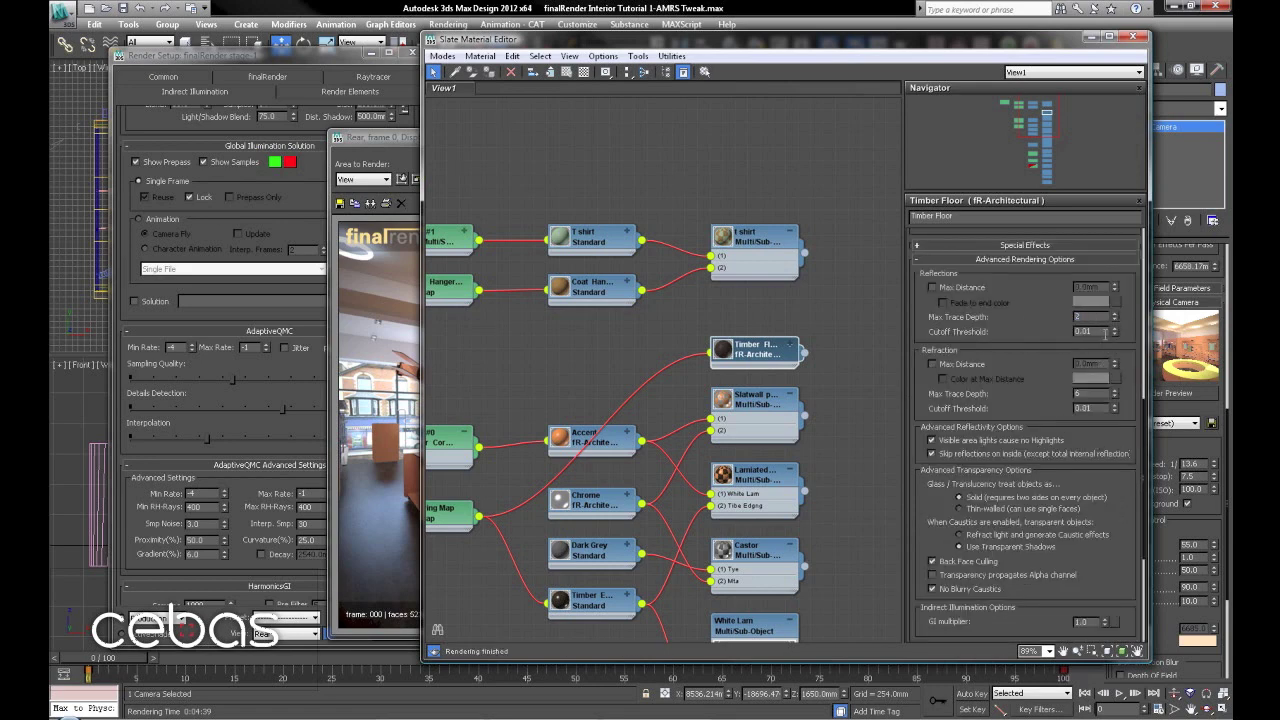
key("Tab")
type("0.1")
key("Return")
left_click(1055, 300)
left_click(133, 246)
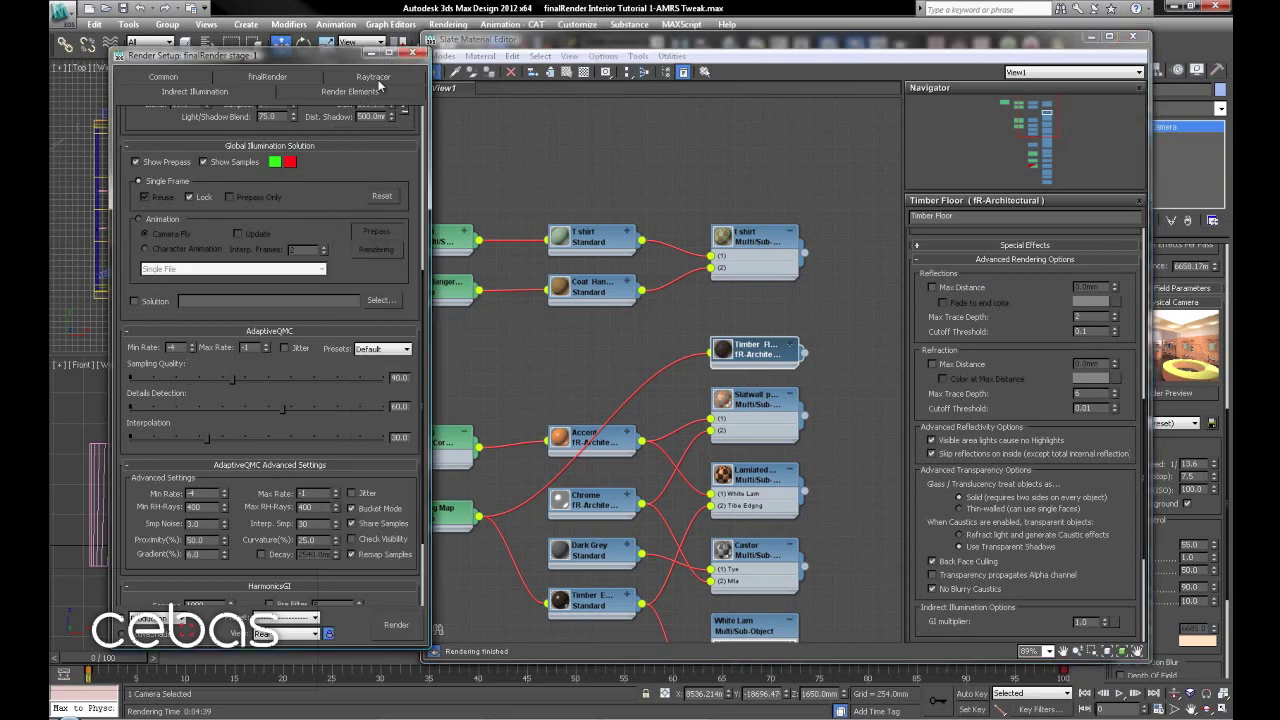
Set the Adaptive Multiple Ray Sampler Min. Samples to 4 and re-render, finishing in 3m 46s
left_click(376, 78)
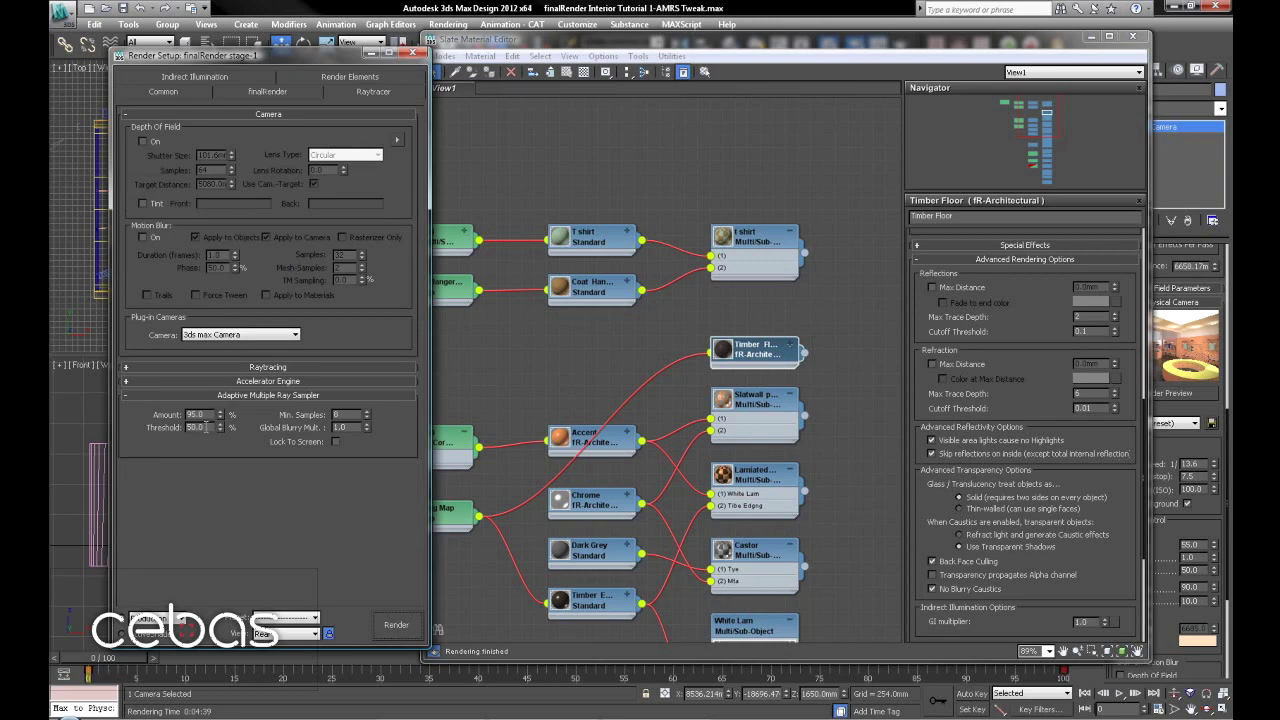
double_click(345, 414)
left_click(390, 625)
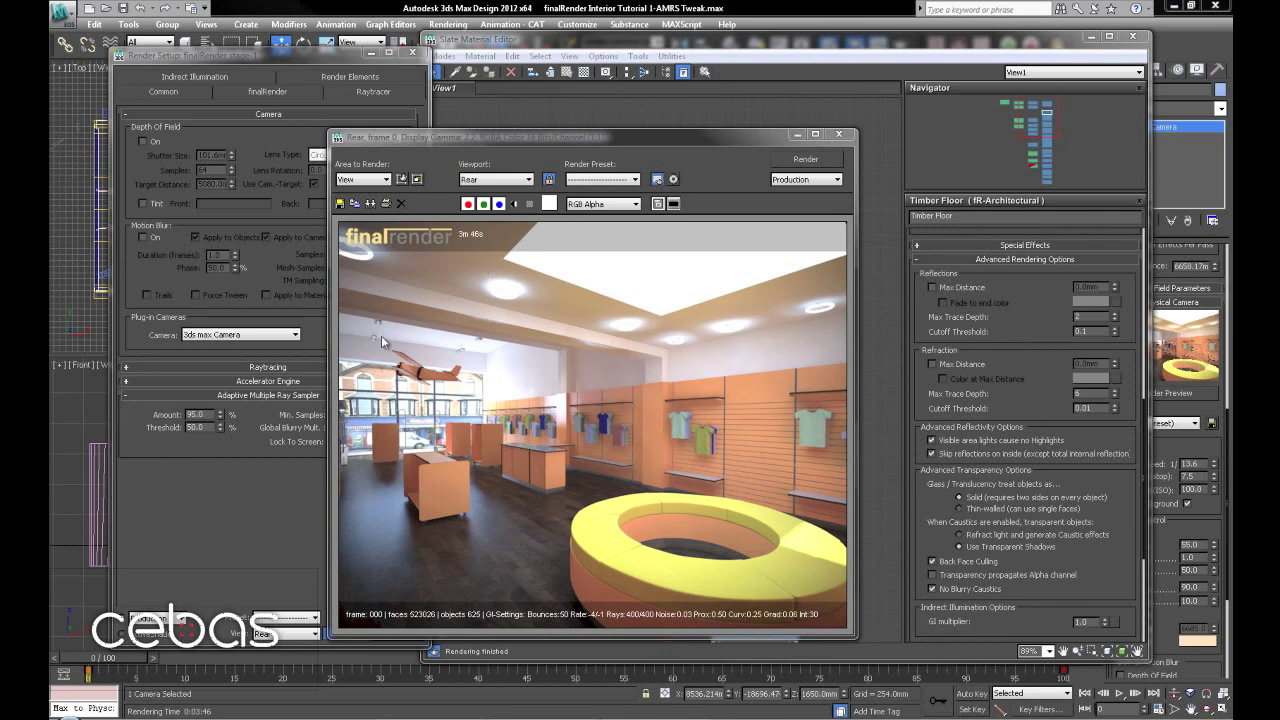
Close the finished render and save the finalRender settings as Interior Shop Preset
left_click(838, 133)
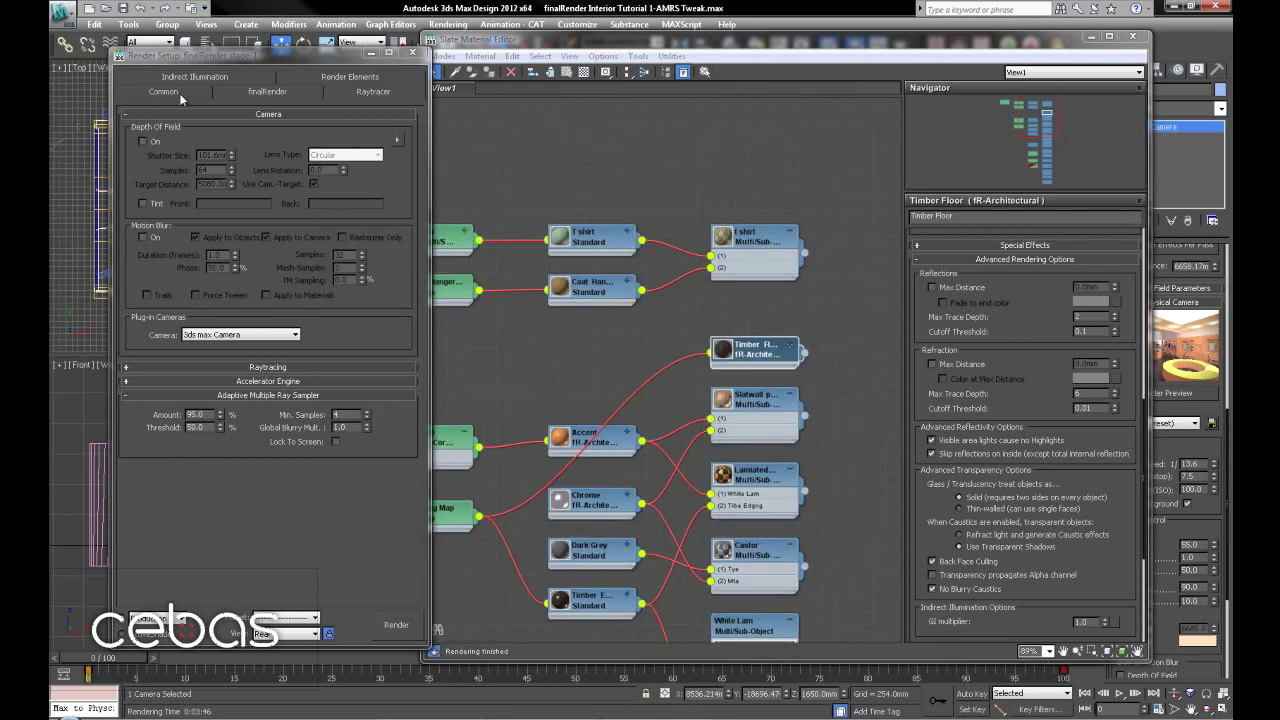
left_click(282, 91)
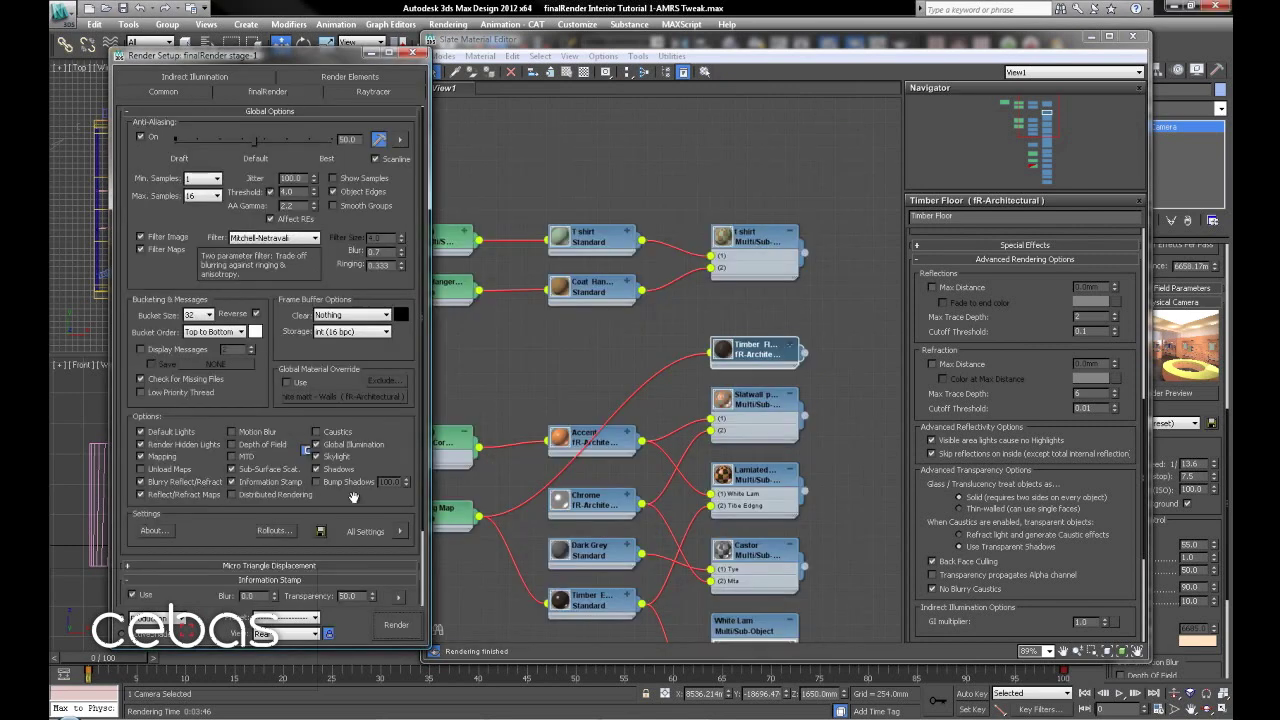
left_click(400, 535)
left_click(323, 540)
left_click(322, 532)
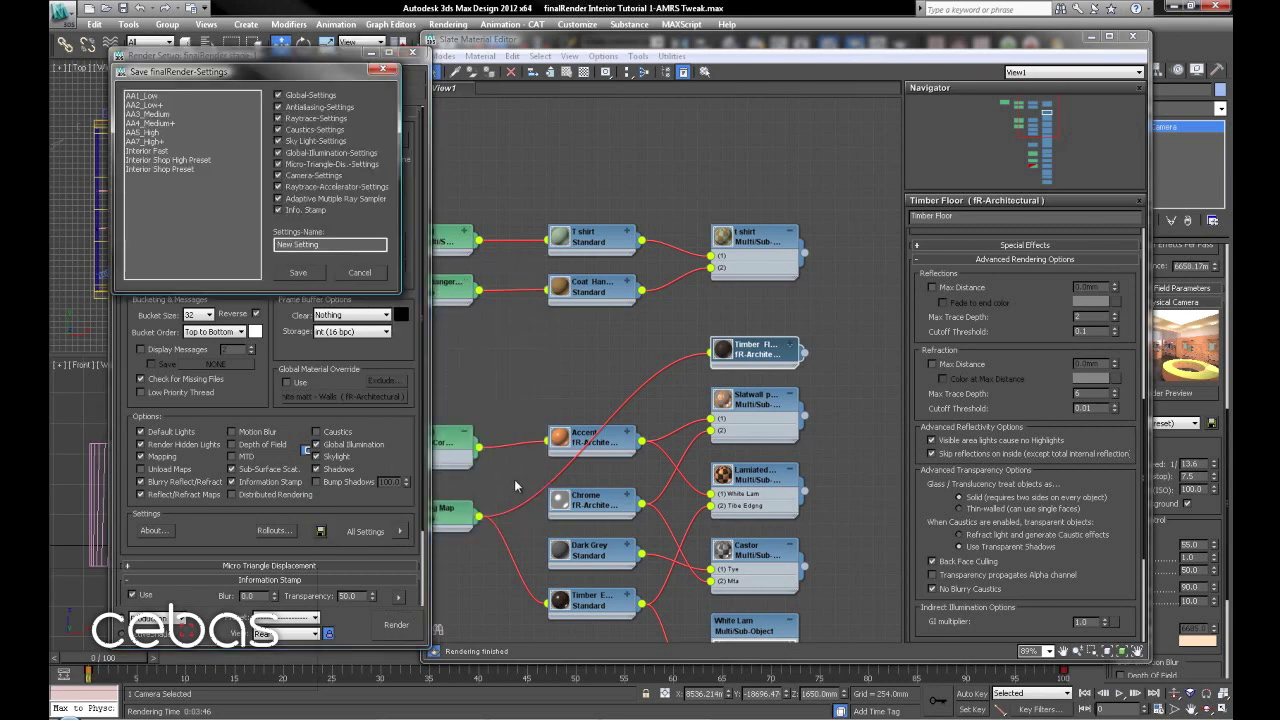
left_click(179, 170)
left_click(297, 273)
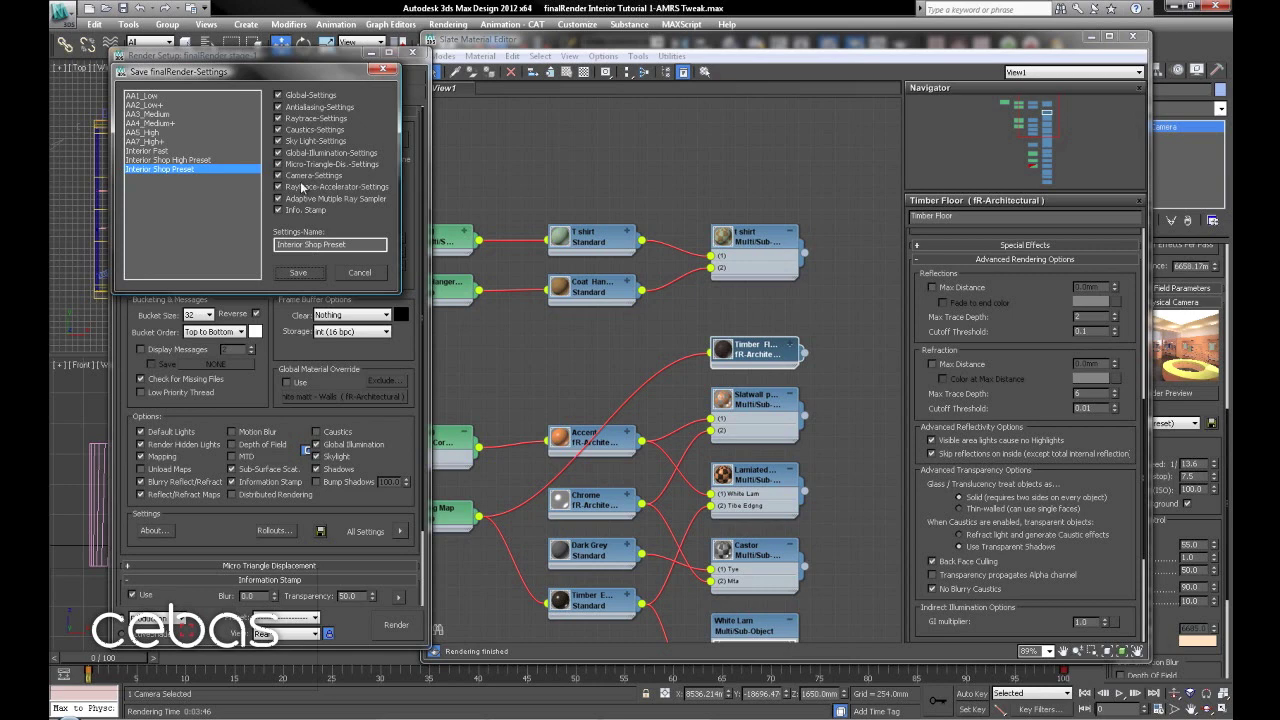
left_click(305, 274)
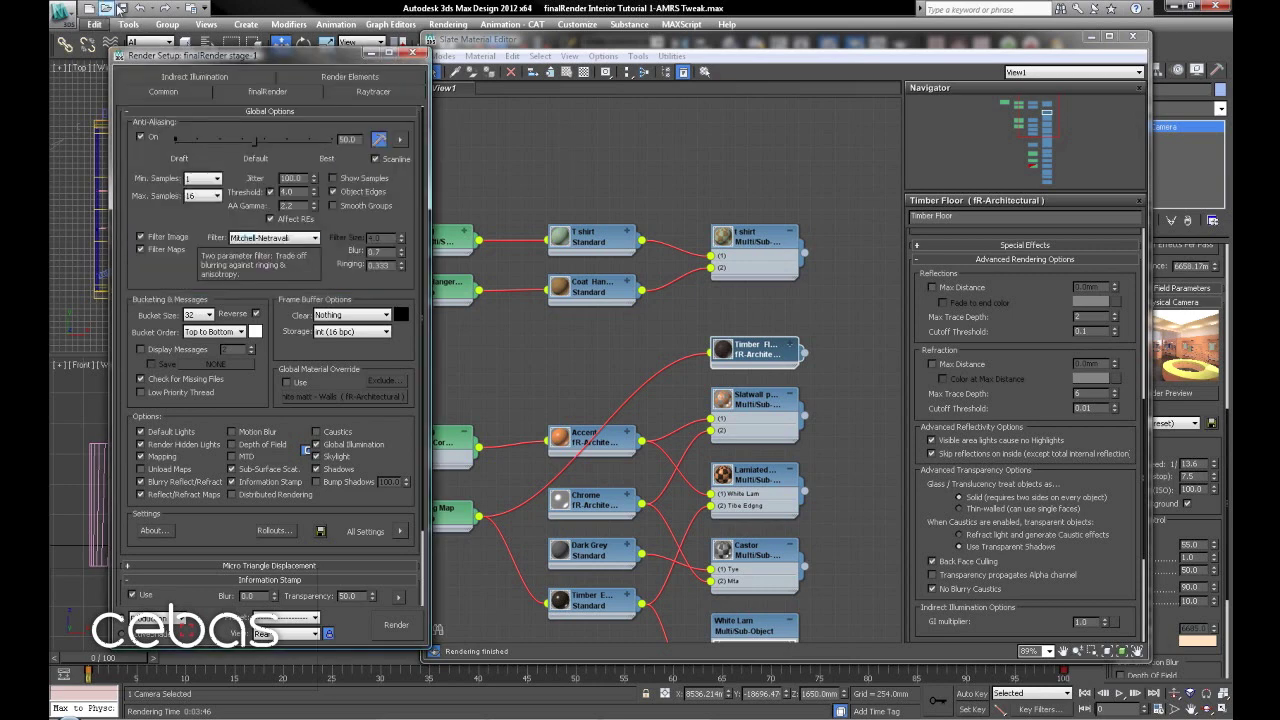
Close Render Setup and Slate, then save the scene as finalRender Interior Tutorial 1-Complete.max
left_click(413, 52)
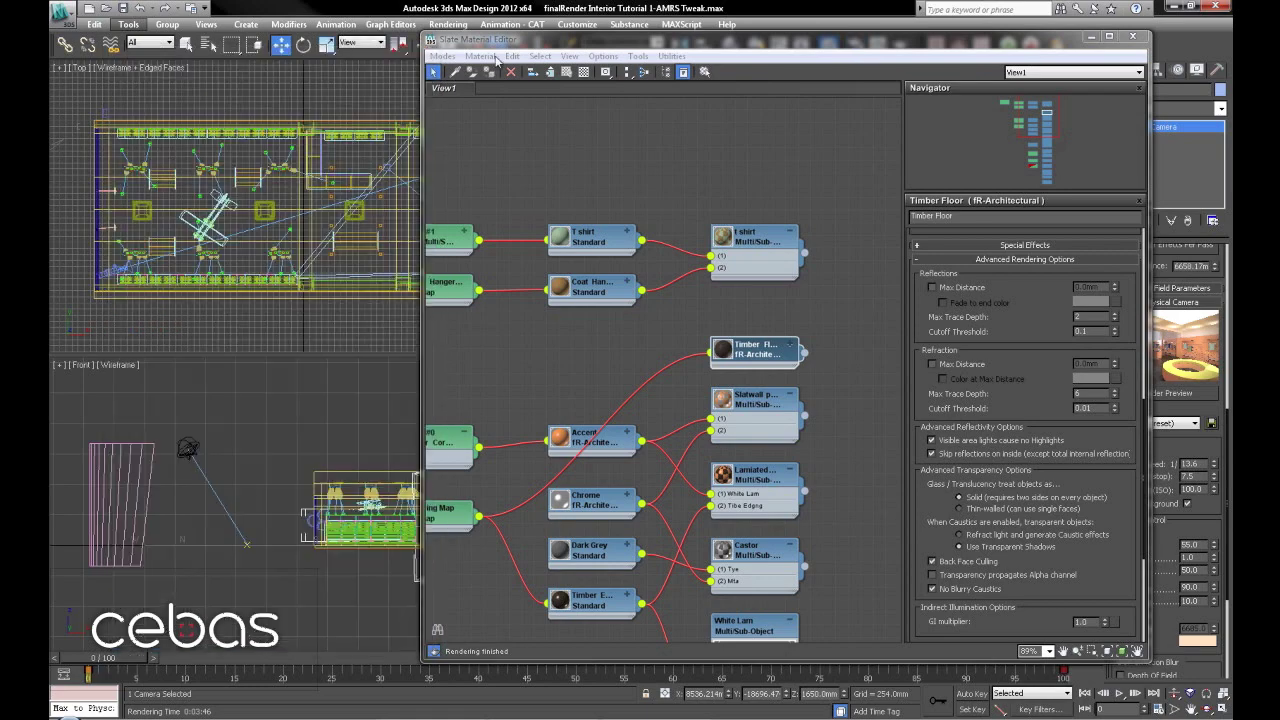
left_click(1135, 37)
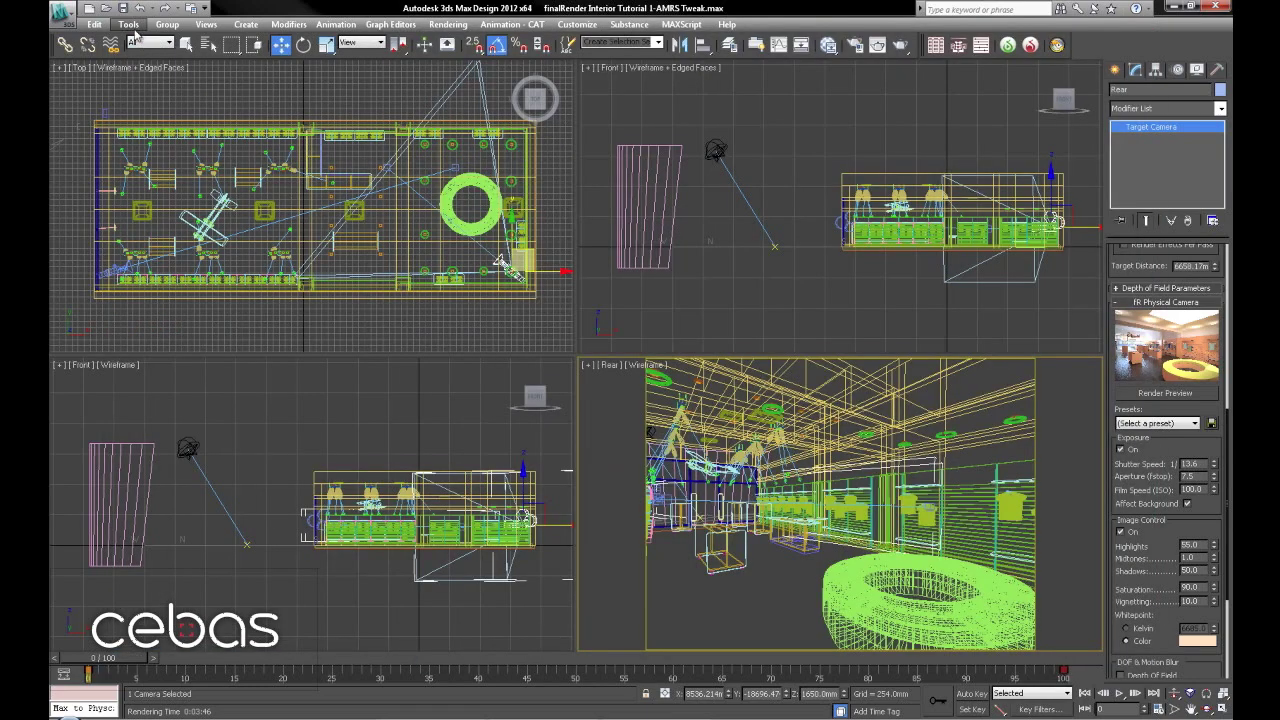
left_click(62, 12)
left_click(99, 168)
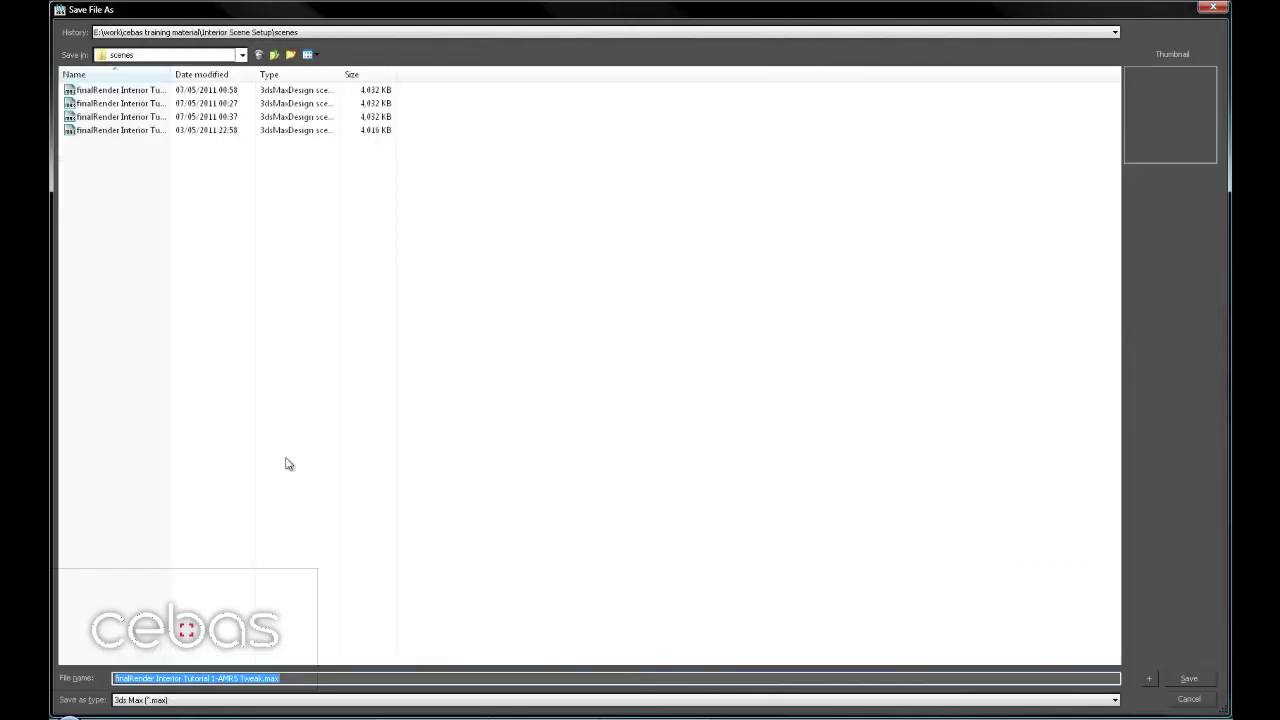
left_click_drag(218, 679, 325, 680)
type("Complete")
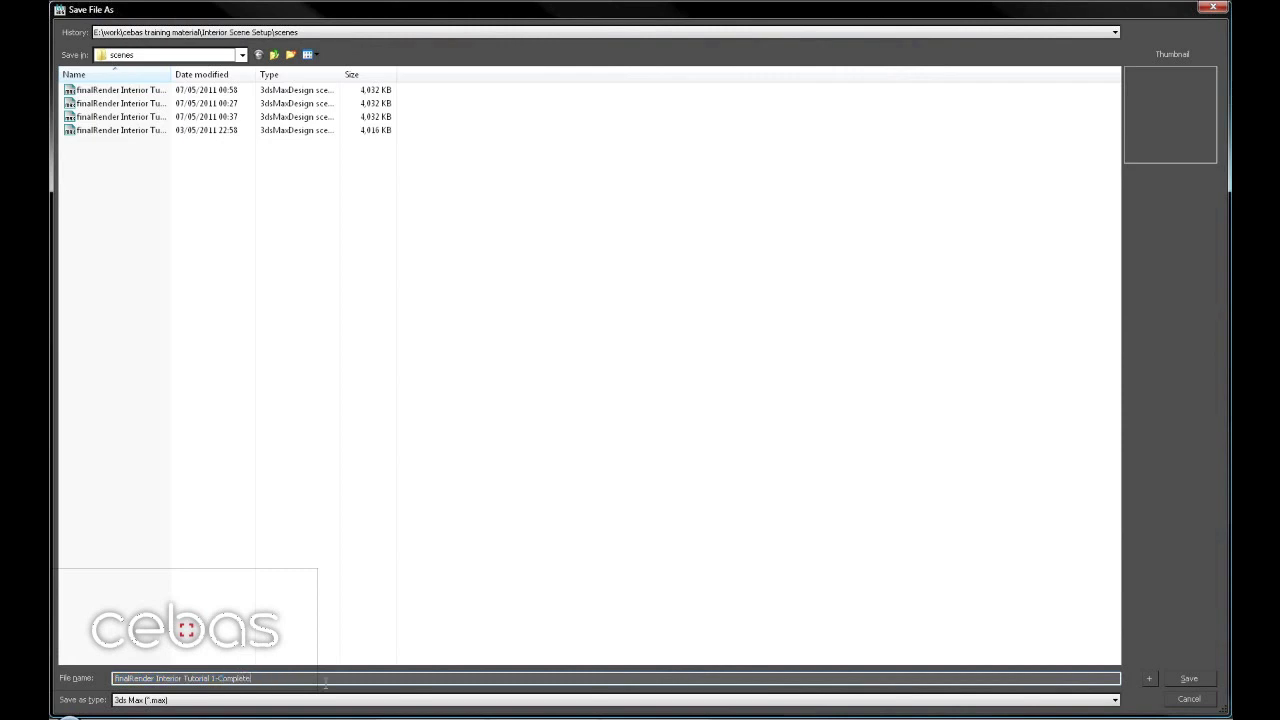
key("Return")
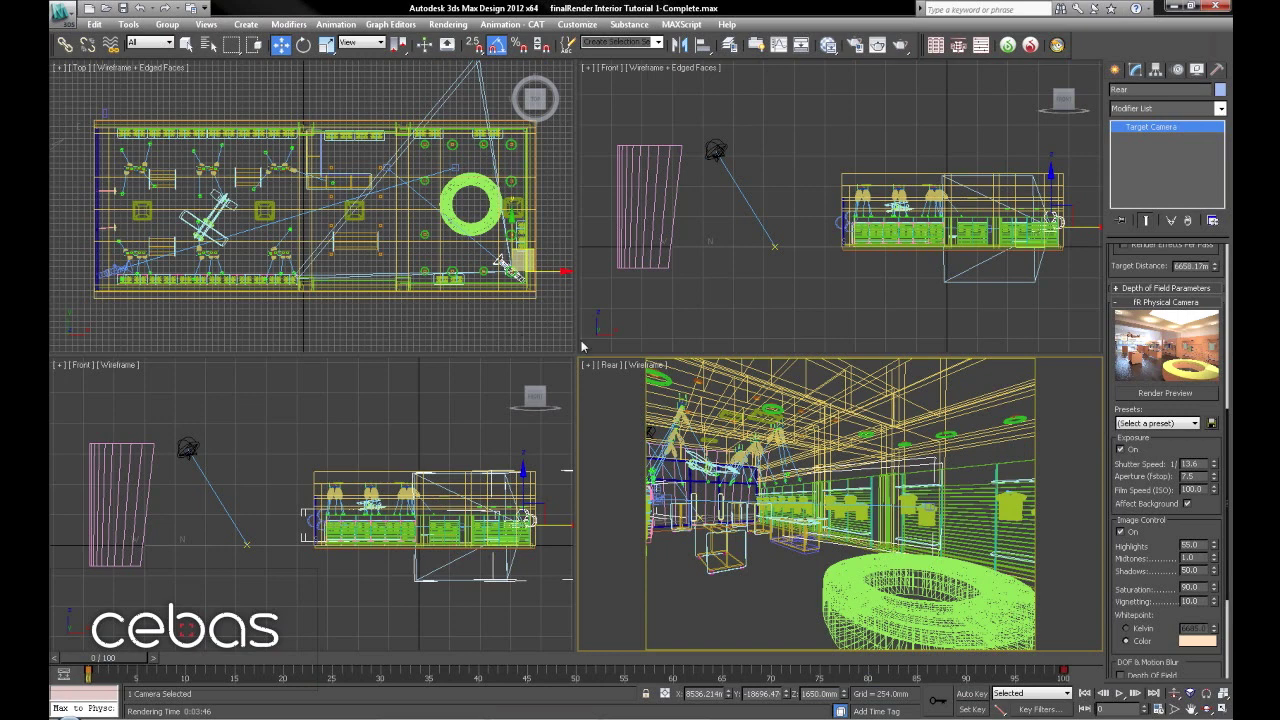